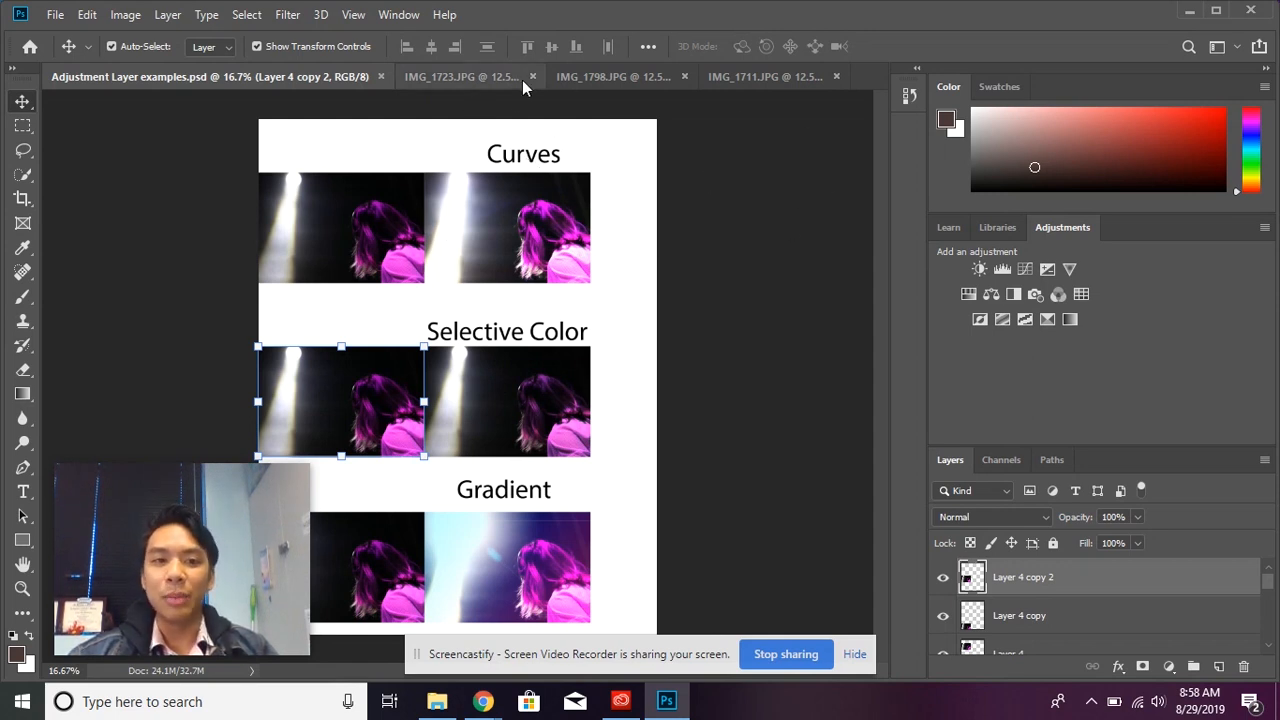
In IMG_1723.JPG, convert the locked Background into the regular layer Layer 0 and duplicate it.
{"action": "left_click", "coordinate": [466, 84]}
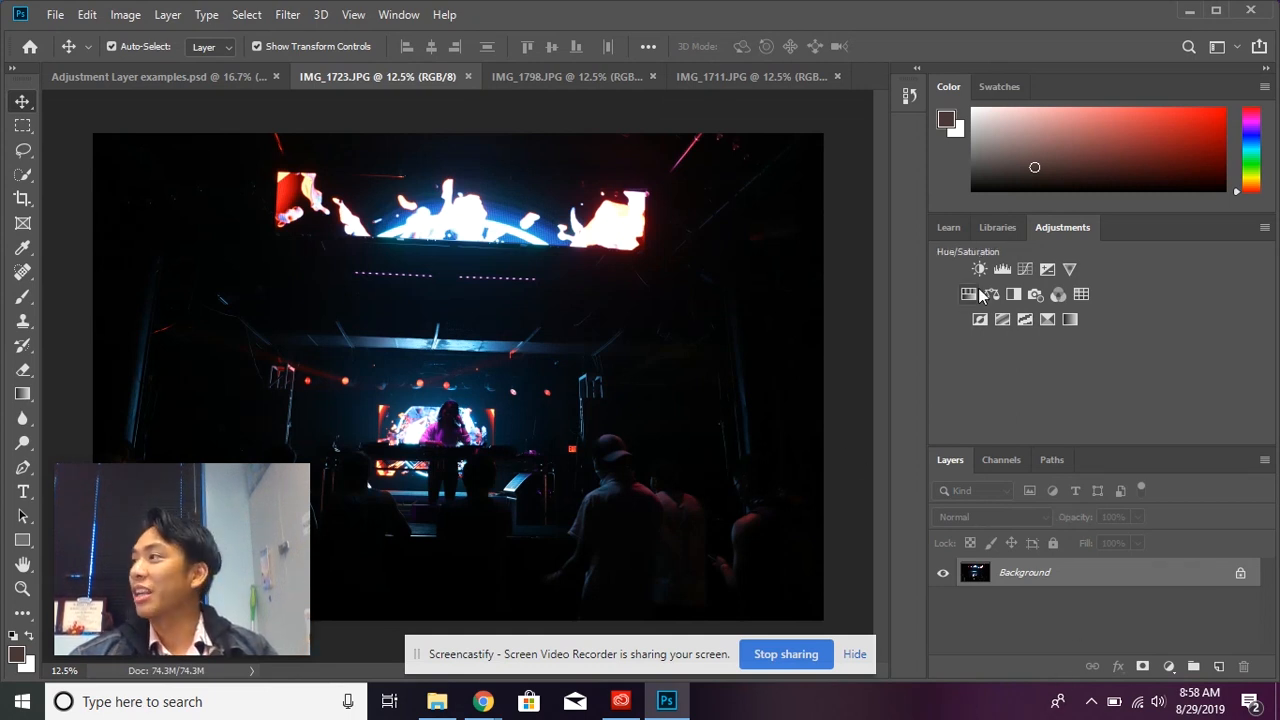
{"action": "double_click", "coordinate": [1150, 588]}
{"action": "left_click", "coordinate": [1233, 356]}
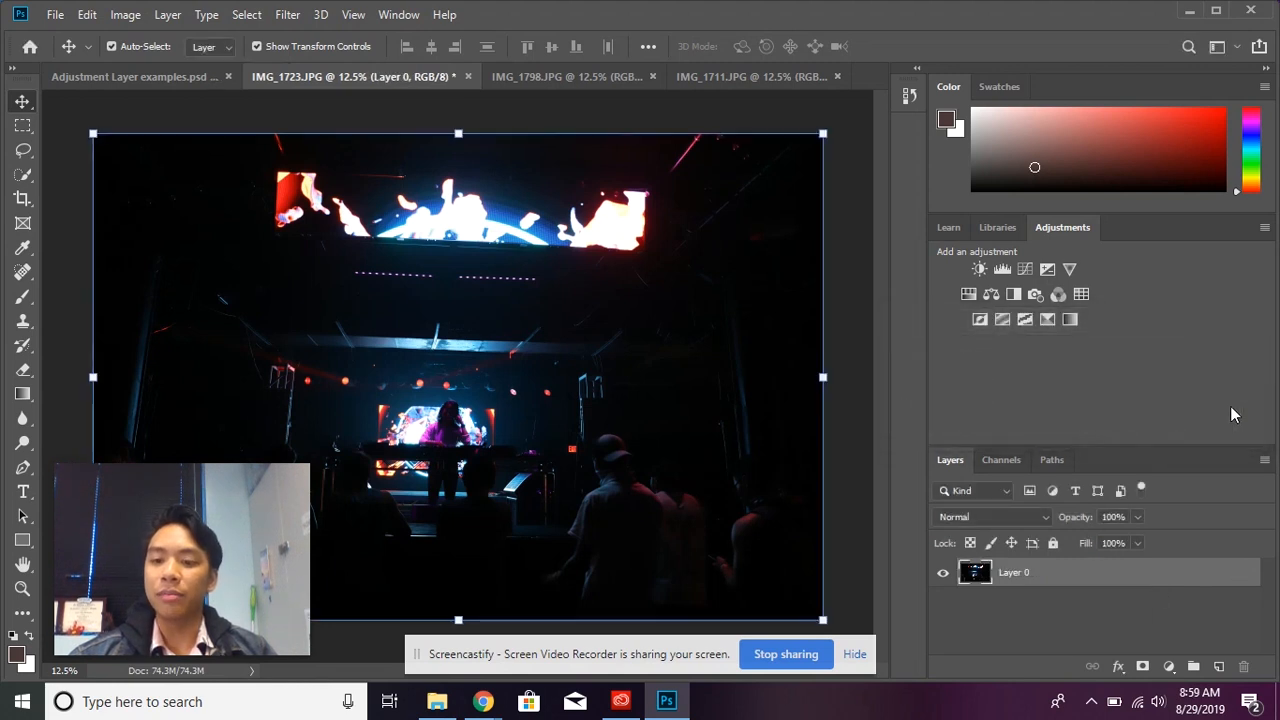
{"action": "right_click", "coordinate": [1155, 585]}
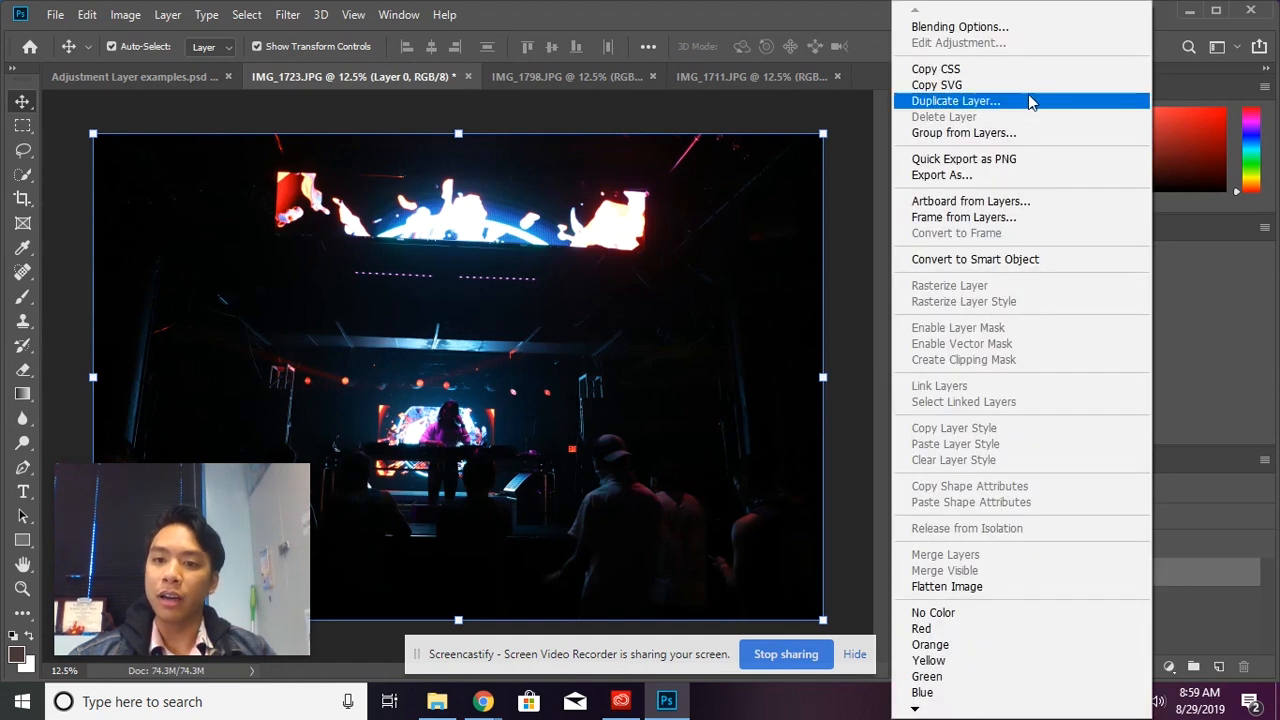
{"action": "left_click", "coordinate": [1201, 602]}
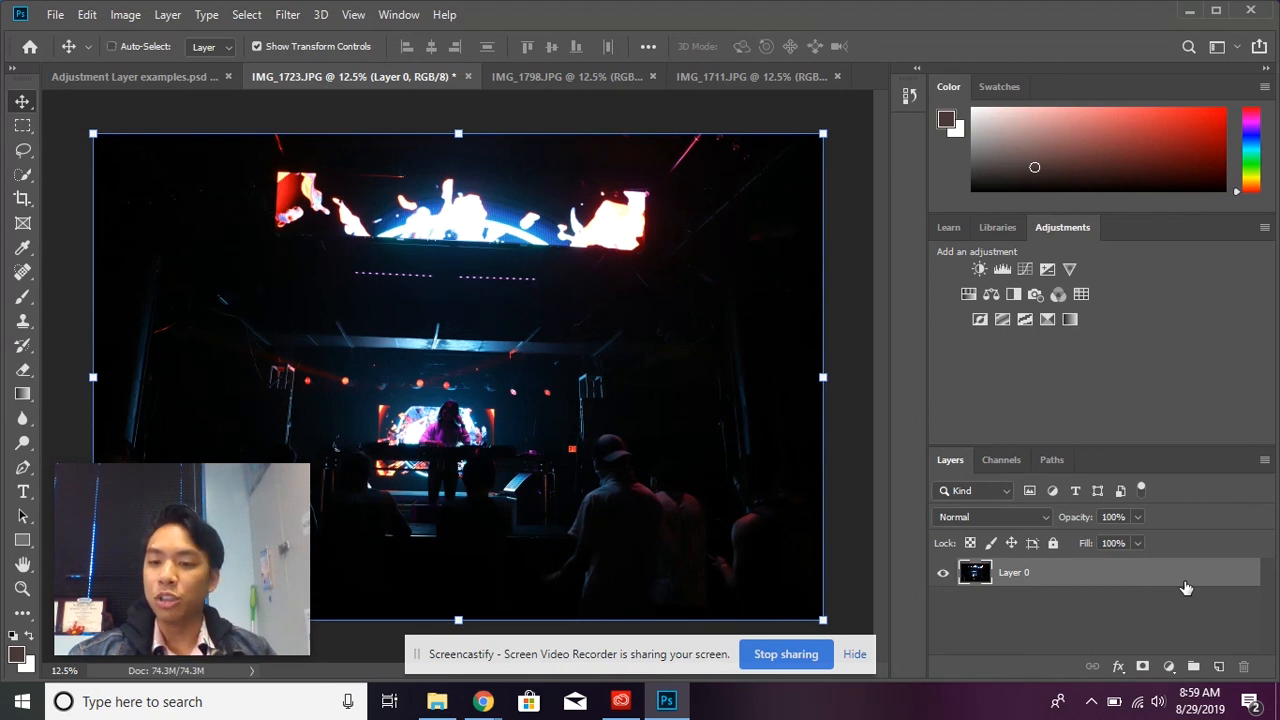
{"action": "key", "text": "ctrl+j"}
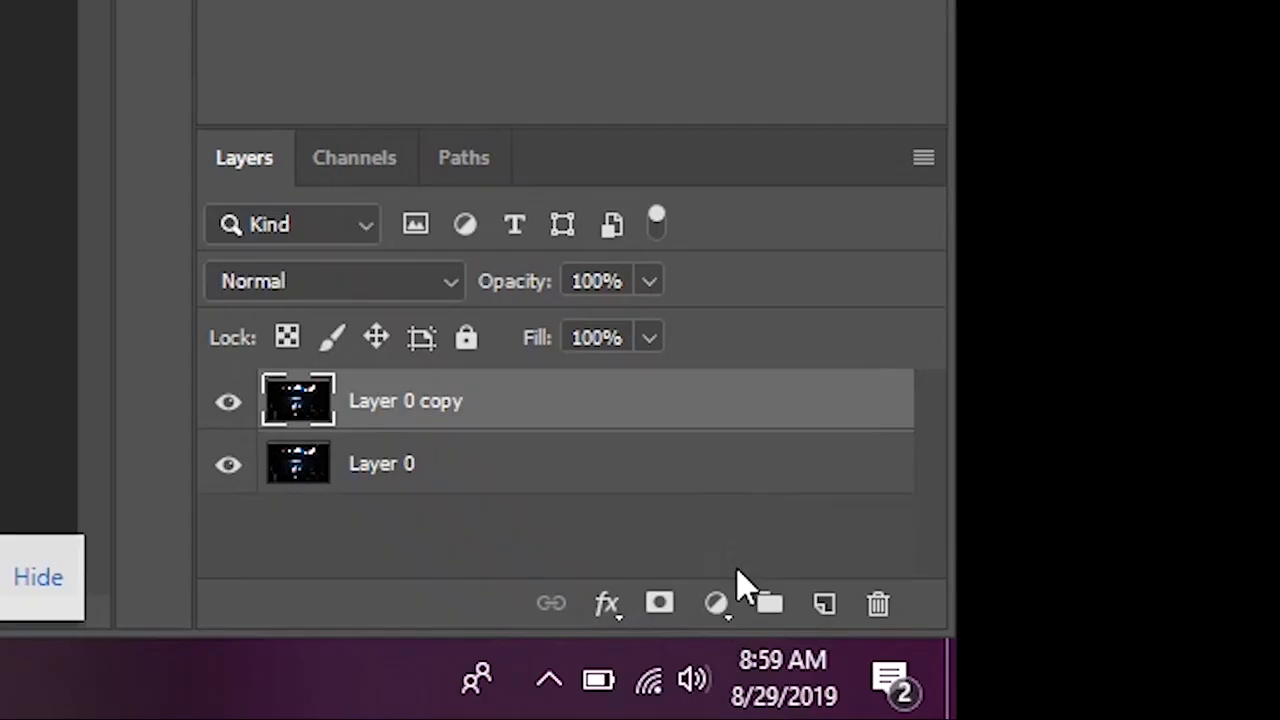
Add a Curves adjustment layer above the duplicate and raise the middle of the RGB curve strongly to brighten the photo.
{"action": "left_click", "coordinate": [1168, 666]}
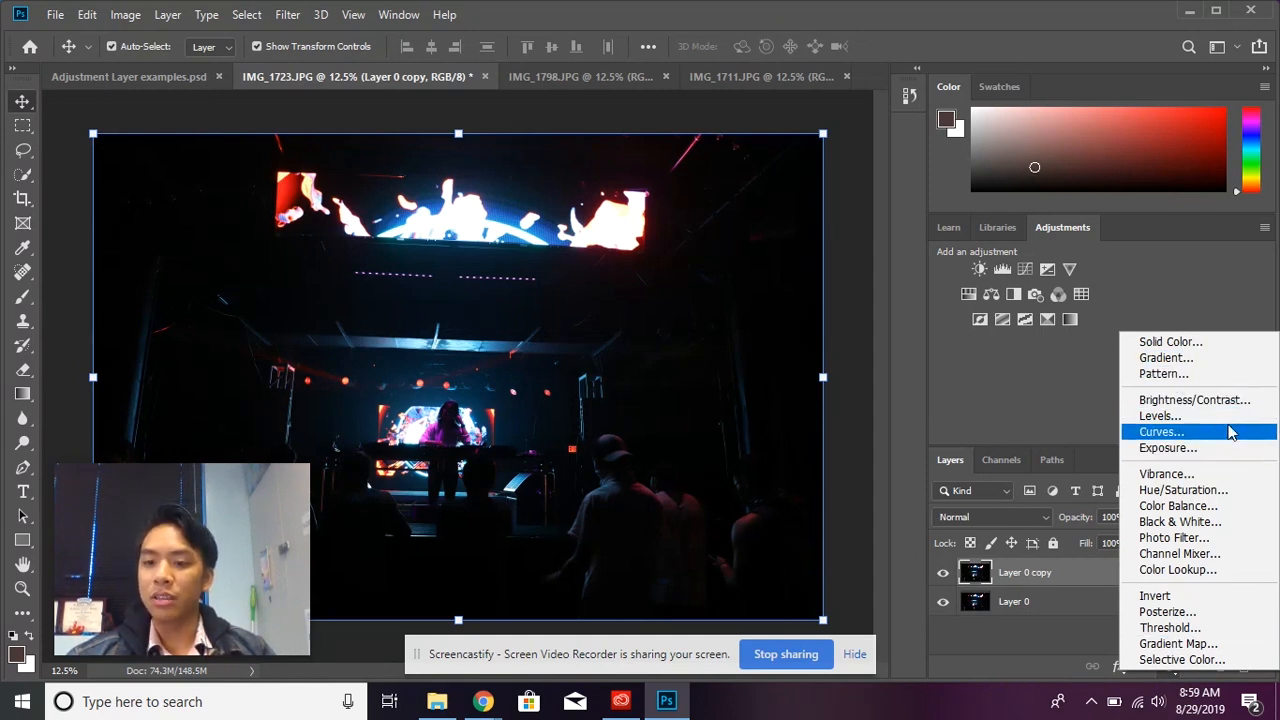
{"action": "left_click", "coordinate": [1180, 438]}
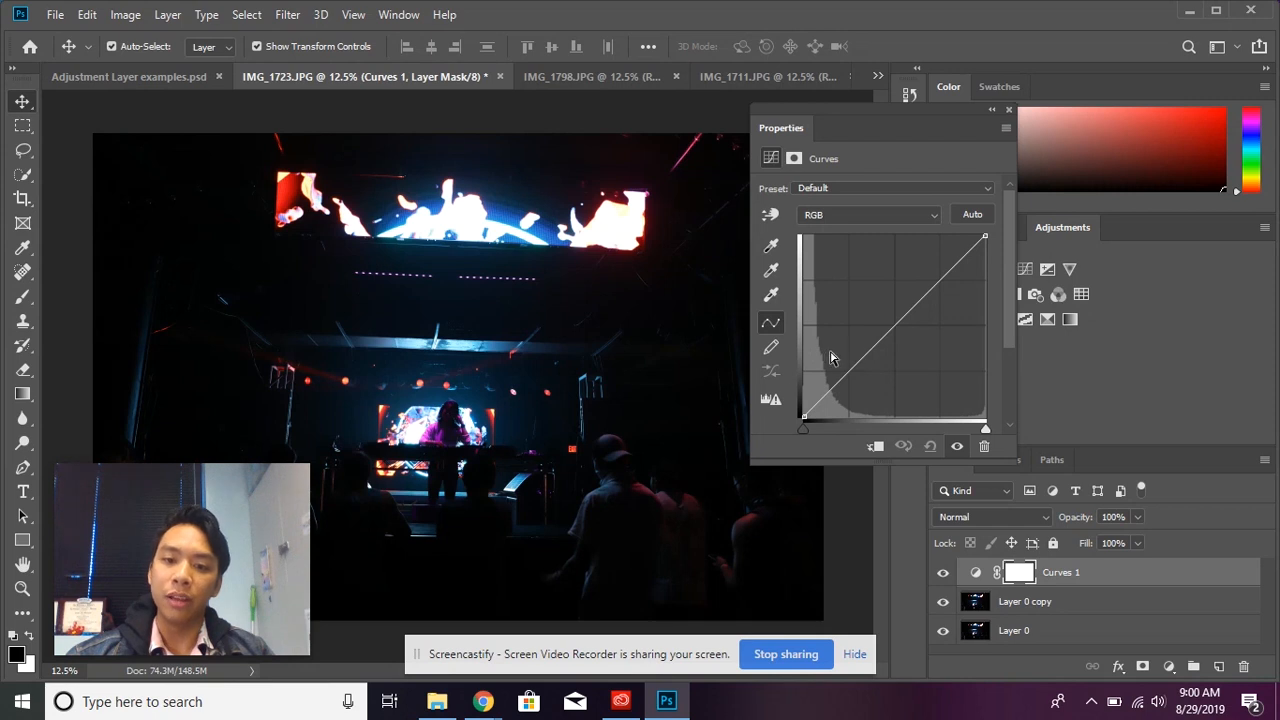
{"action": "left_click_drag", "start_coordinate": [895, 327], "coordinate": [838, 323]}
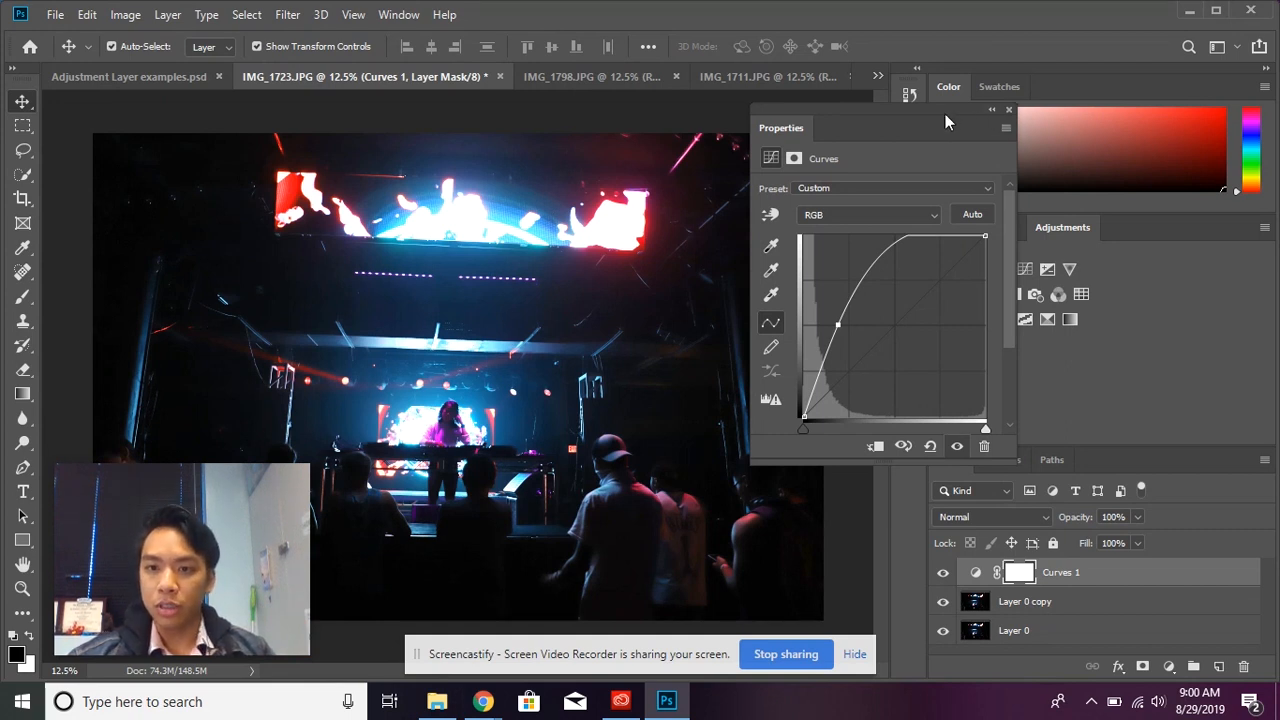
{"action": "left_click", "coordinate": [1008, 110]}
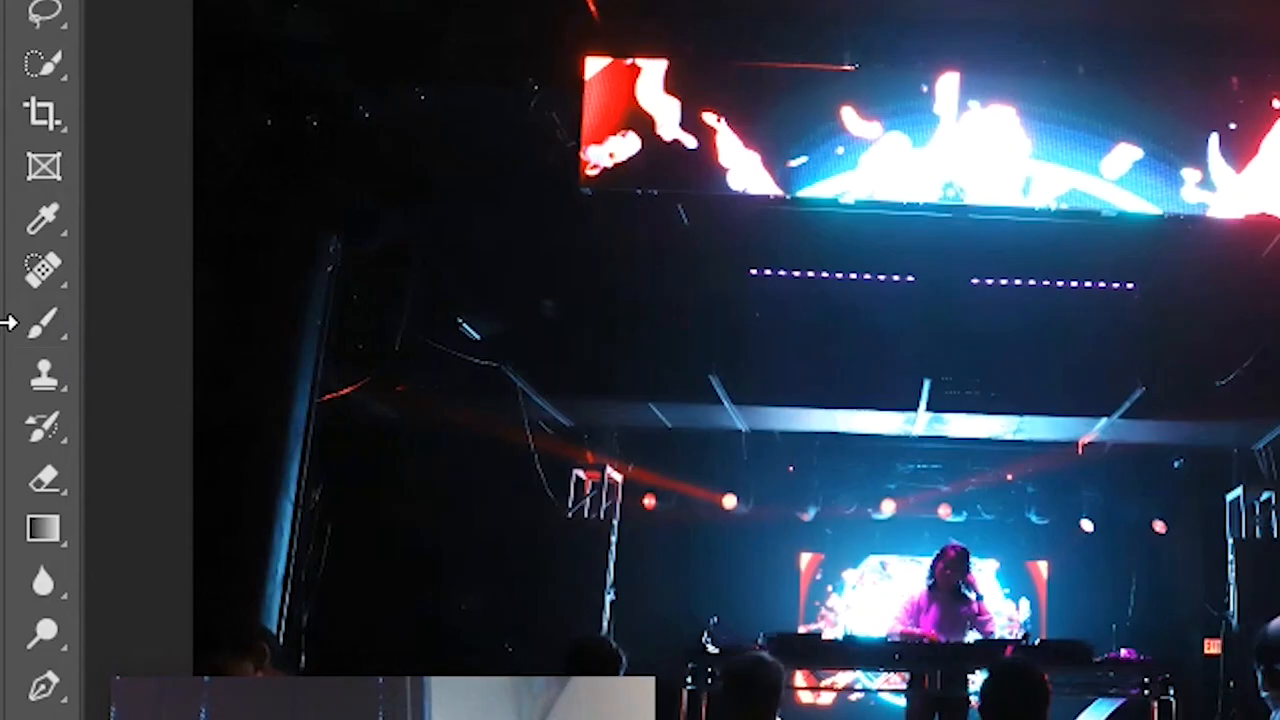
With a black brush of about 480 px, paint the Curves mask over the flame screen above the stage.
{"action": "left_click", "coordinate": [40, 330]}
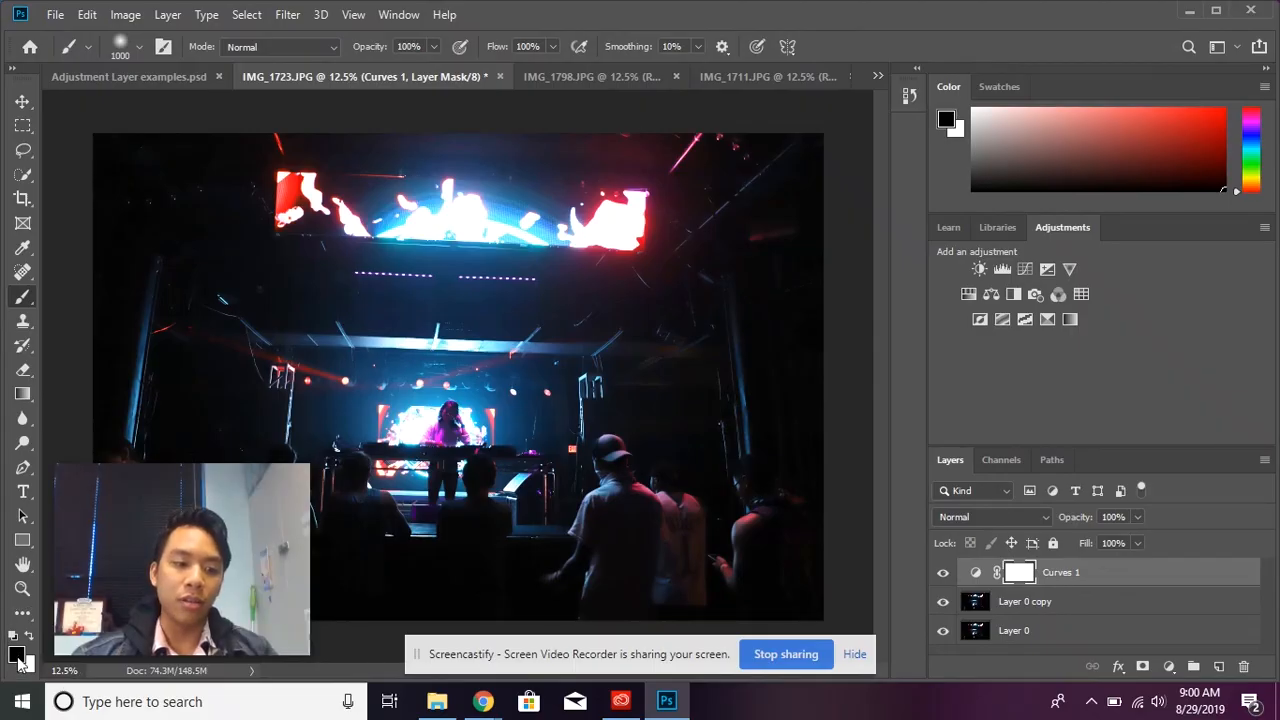
{"action": "left_click", "coordinate": [16, 657]}
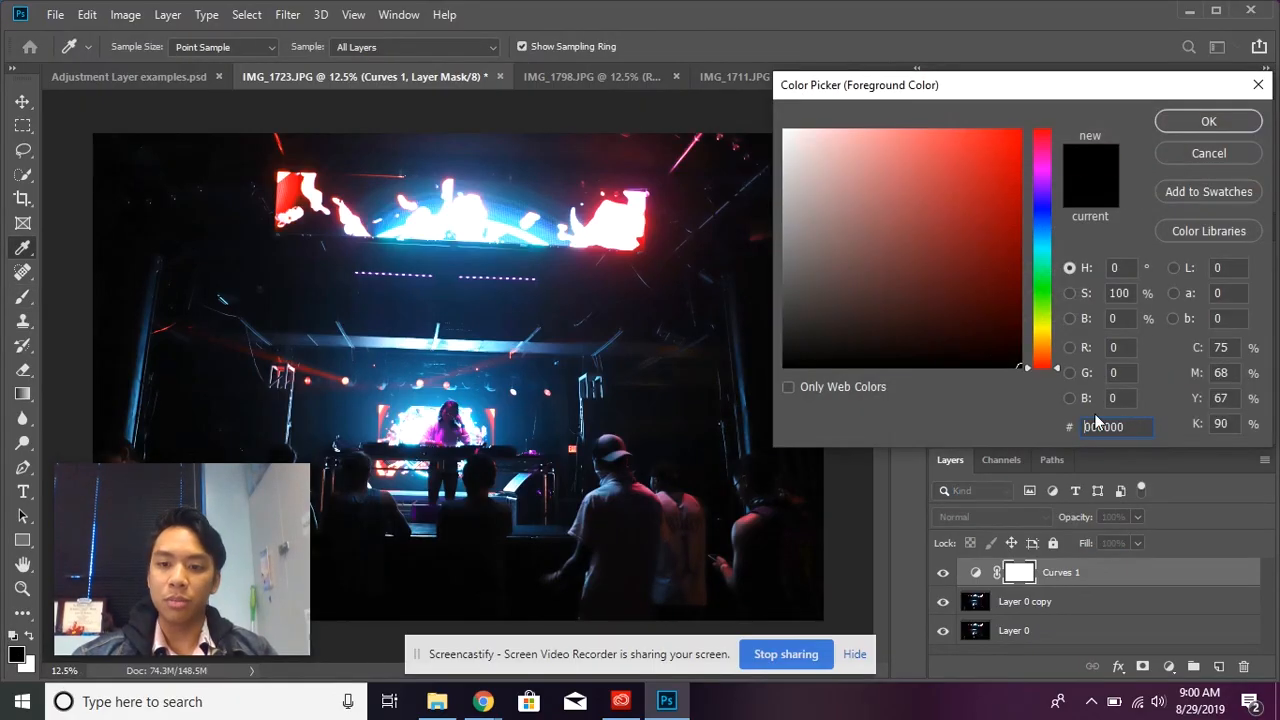
{"action": "left_click", "coordinate": [1212, 122]}
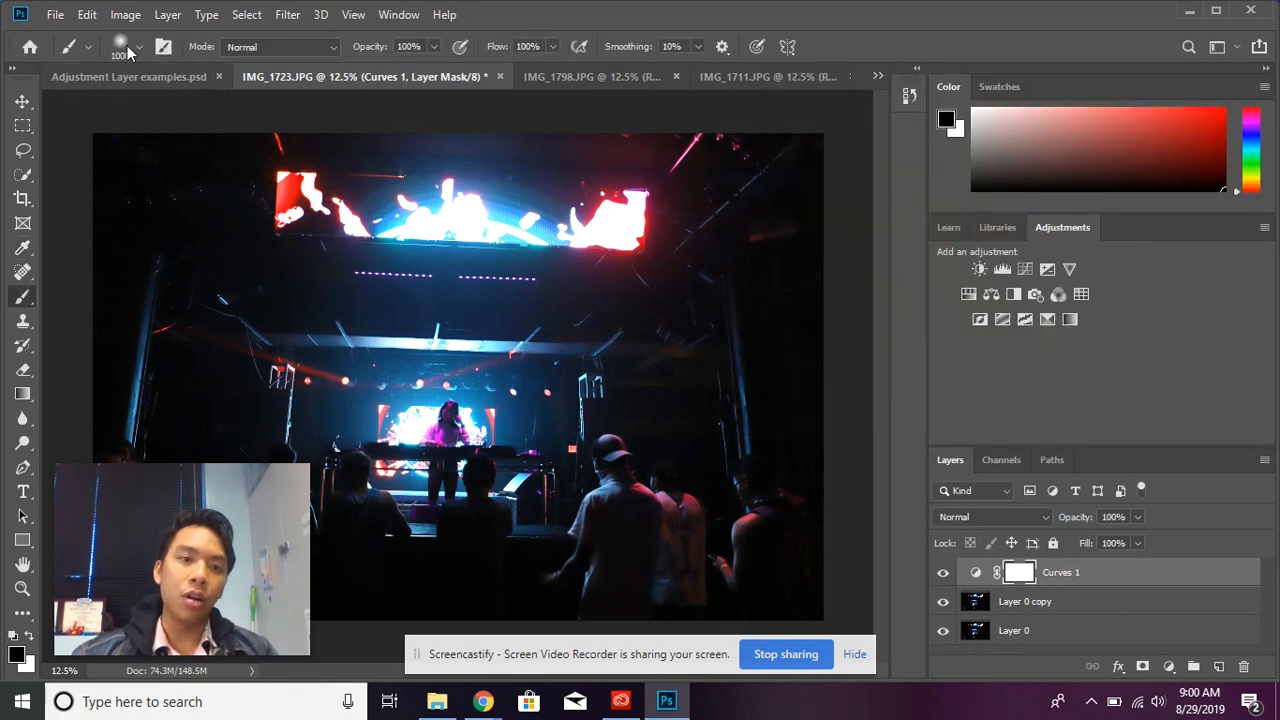
{"action": "left_click", "coordinate": [139, 47]}
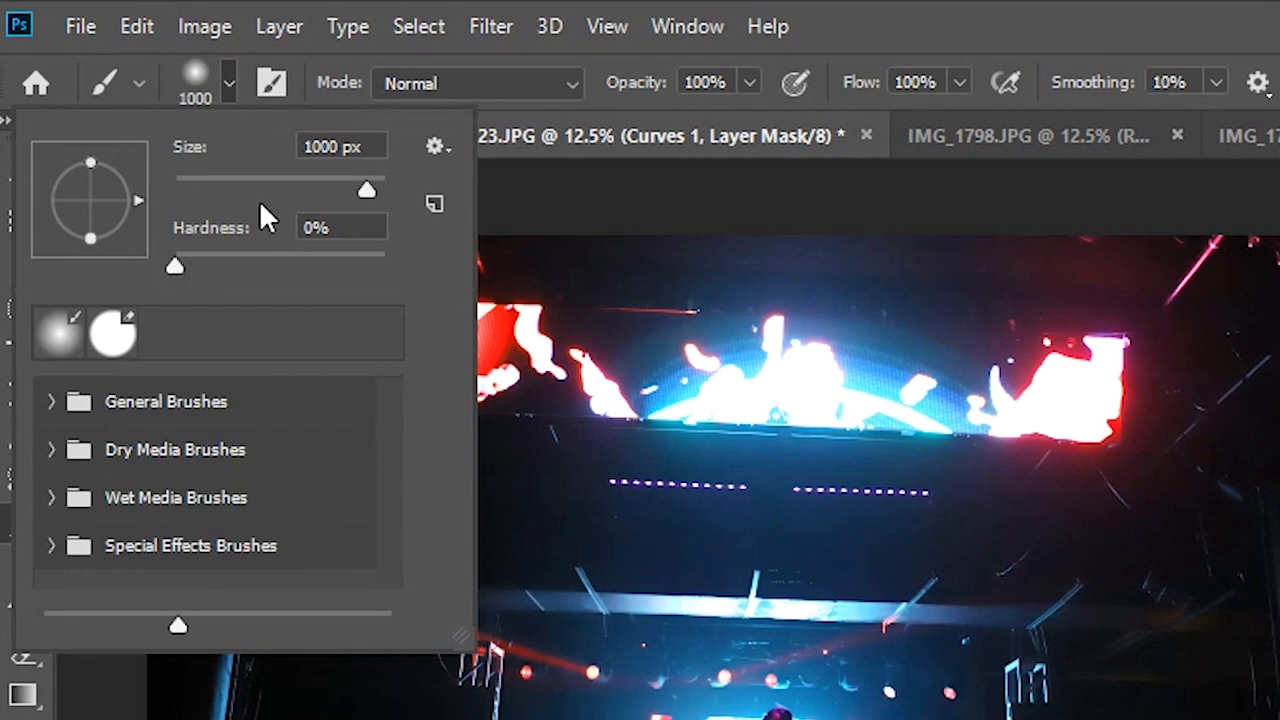
{"action": "mouse_move", "coordinate": [365, 189]}
{"action": "left_mouse_down"}
{"action": "mouse_move", "coordinate": [318, 193]}
{"action": "mouse_move", "coordinate": [358, 198]}
{"action": "left_mouse_up"}
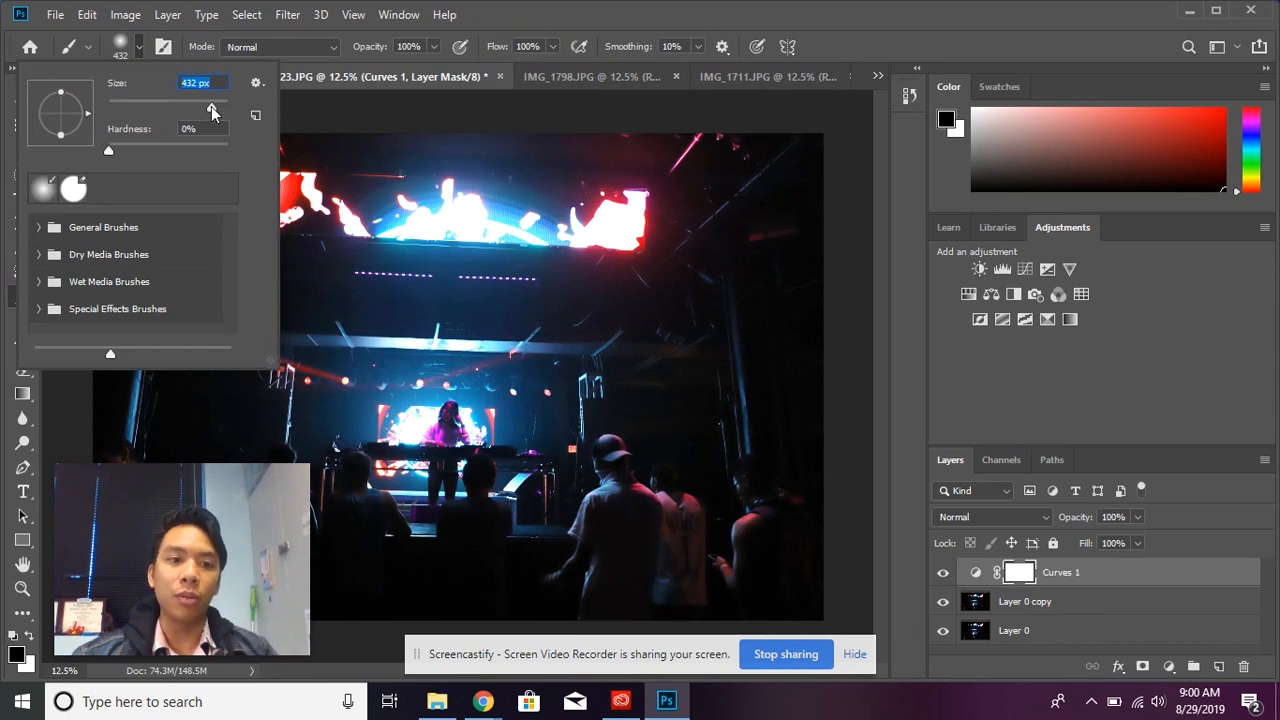
{"action": "key", "text": "Return"}
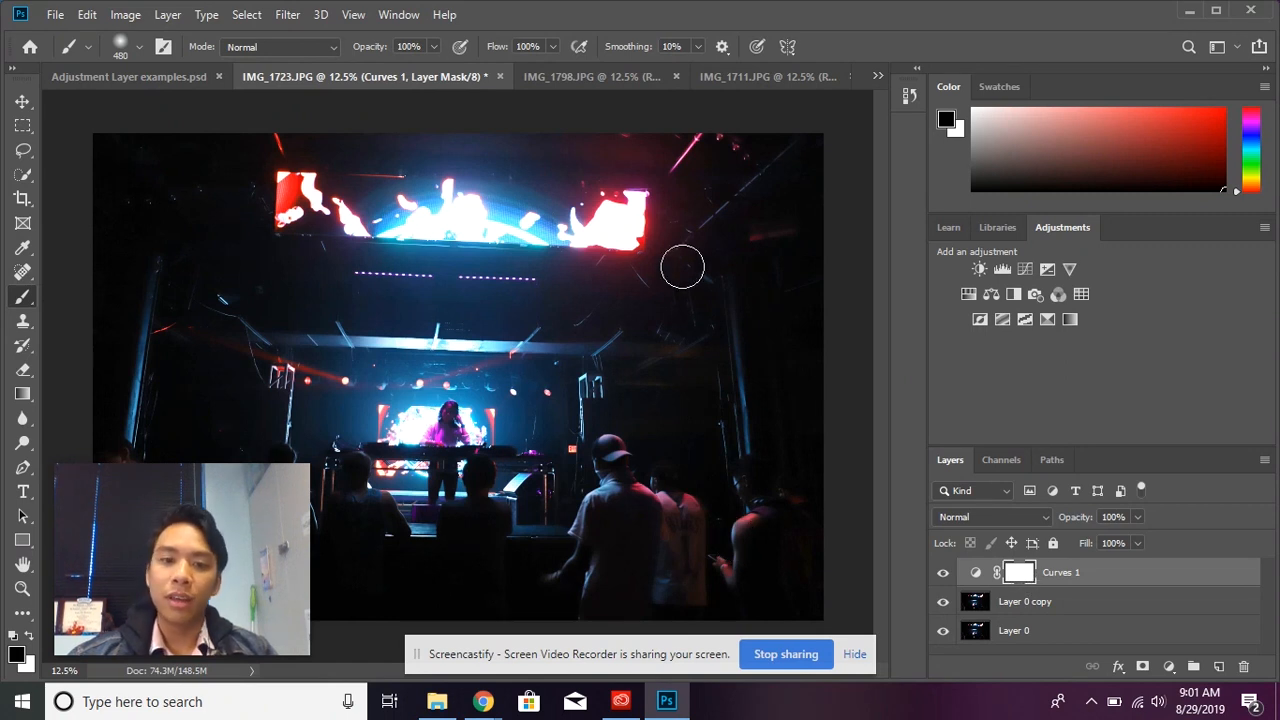
{"action": "mouse_move", "coordinate": [590, 182]}
{"action": "left_mouse_down"}
{"action": "mouse_move", "coordinate": [376, 199]}
{"action": "mouse_move", "coordinate": [586, 203]}
{"action": "mouse_move", "coordinate": [333, 201]}
{"action": "mouse_move", "coordinate": [511, 186]}
{"action": "mouse_move", "coordinate": [617, 186]}
{"action": "mouse_move", "coordinate": [652, 200]}
{"action": "mouse_move", "coordinate": [265, 199]}
{"action": "mouse_move", "coordinate": [384, 172]}
{"action": "mouse_move", "coordinate": [487, 170]}
{"action": "mouse_move", "coordinate": [404, 171]}
{"action": "mouse_move", "coordinate": [280, 199]}
{"action": "mouse_move", "coordinate": [587, 230]}
{"action": "mouse_move", "coordinate": [406, 208]}
{"action": "mouse_move", "coordinate": [331, 221]}
{"action": "mouse_move", "coordinate": [286, 215]}
{"action": "mouse_move", "coordinate": [583, 216]}
{"action": "mouse_move", "coordinate": [624, 225]}
{"action": "mouse_move", "coordinate": [539, 238]}
{"action": "mouse_move", "coordinate": [626, 244]}
{"action": "mouse_move", "coordinate": [638, 234]}
{"action": "mouse_move", "coordinate": [280, 220]}
{"action": "left_mouse_up"}
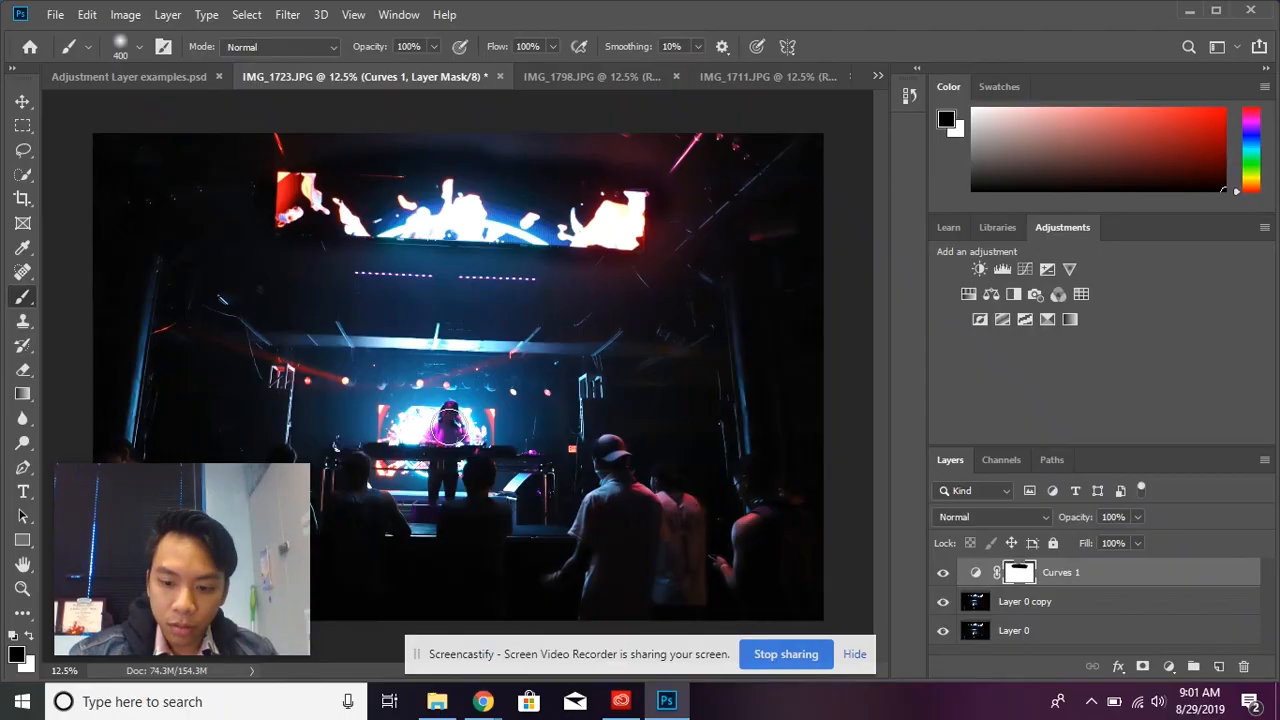
Reduce the brush to 300 px and paint the Curves mask over the DJ and the lit screen behind her.
{"action": "key", "text": "bracketleft"}
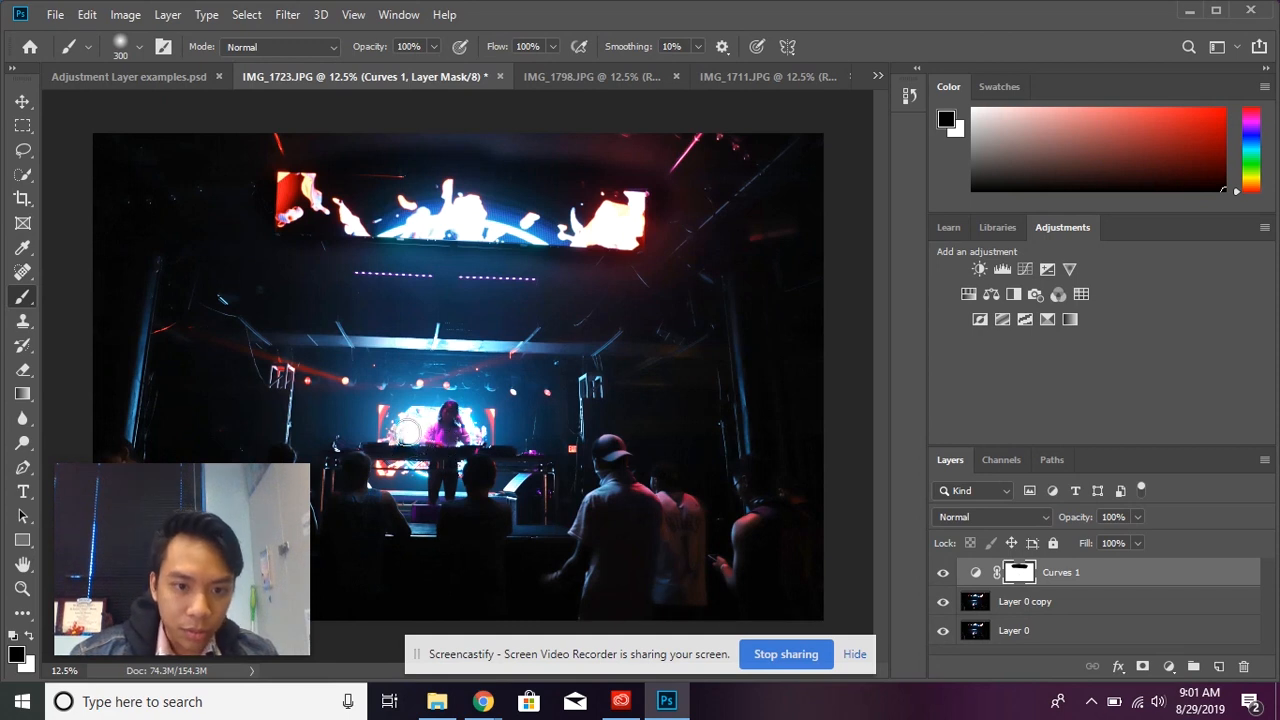
{"action": "mouse_move", "coordinate": [432, 400]}
{"action": "left_mouse_down"}
{"action": "mouse_move", "coordinate": [453, 388]}
{"action": "mouse_move", "coordinate": [465, 398]}
{"action": "mouse_move", "coordinate": [482, 452]}
{"action": "left_mouse_up"}
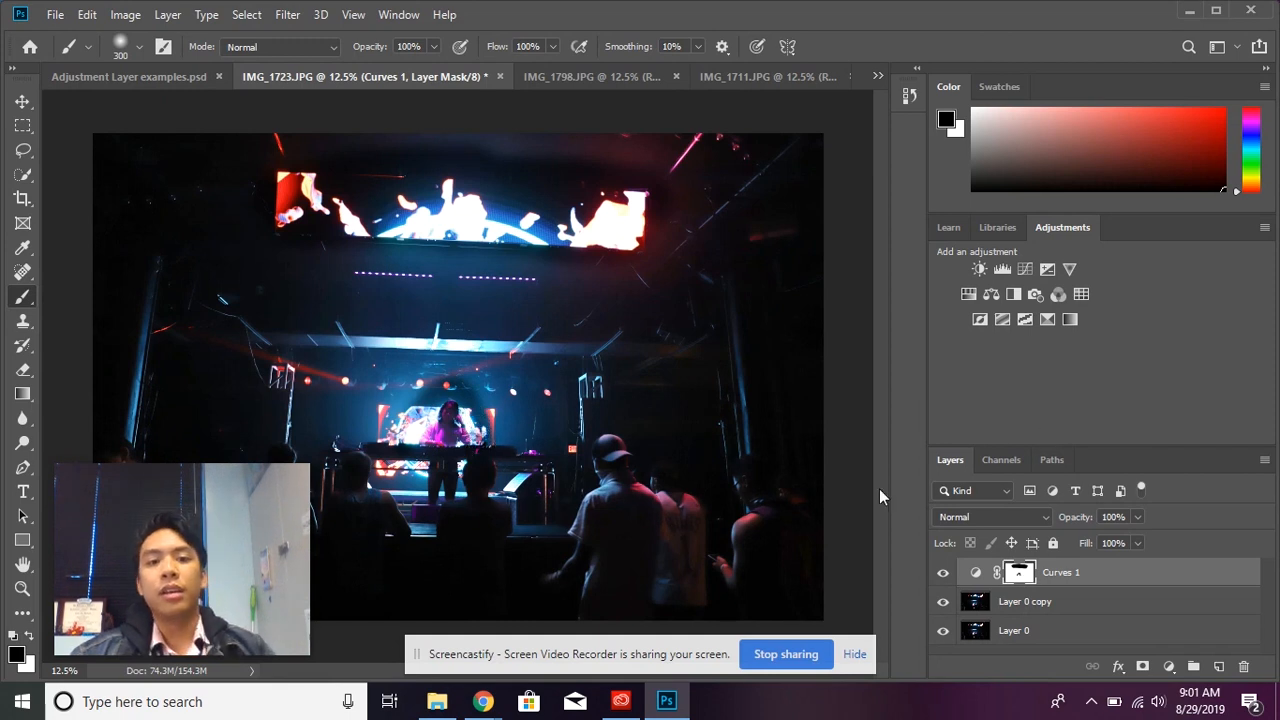
{"action": "mouse_move", "coordinate": [427, 414]}
{"action": "left_mouse_down"}
{"action": "mouse_move", "coordinate": [466, 383]}
{"action": "mouse_move", "coordinate": [493, 435]}
{"action": "mouse_move", "coordinate": [513, 429]}
{"action": "mouse_move", "coordinate": [469, 379]}
{"action": "mouse_move", "coordinate": [393, 427]}
{"action": "mouse_move", "coordinate": [432, 355]}
{"action": "mouse_move", "coordinate": [404, 414]}
{"action": "mouse_move", "coordinate": [472, 355]}
{"action": "mouse_move", "coordinate": [494, 418]}
{"action": "mouse_move", "coordinate": [530, 422]}
{"action": "mouse_move", "coordinate": [485, 388]}
{"action": "mouse_move", "coordinate": [517, 458]}
{"action": "left_mouse_up"}
{"action": "mouse_move", "coordinate": [405, 520]}
{"action": "left_mouse_down"}
{"action": "mouse_move", "coordinate": [405, 475]}
{"action": "mouse_move", "coordinate": [417, 485]}
{"action": "left_mouse_up"}
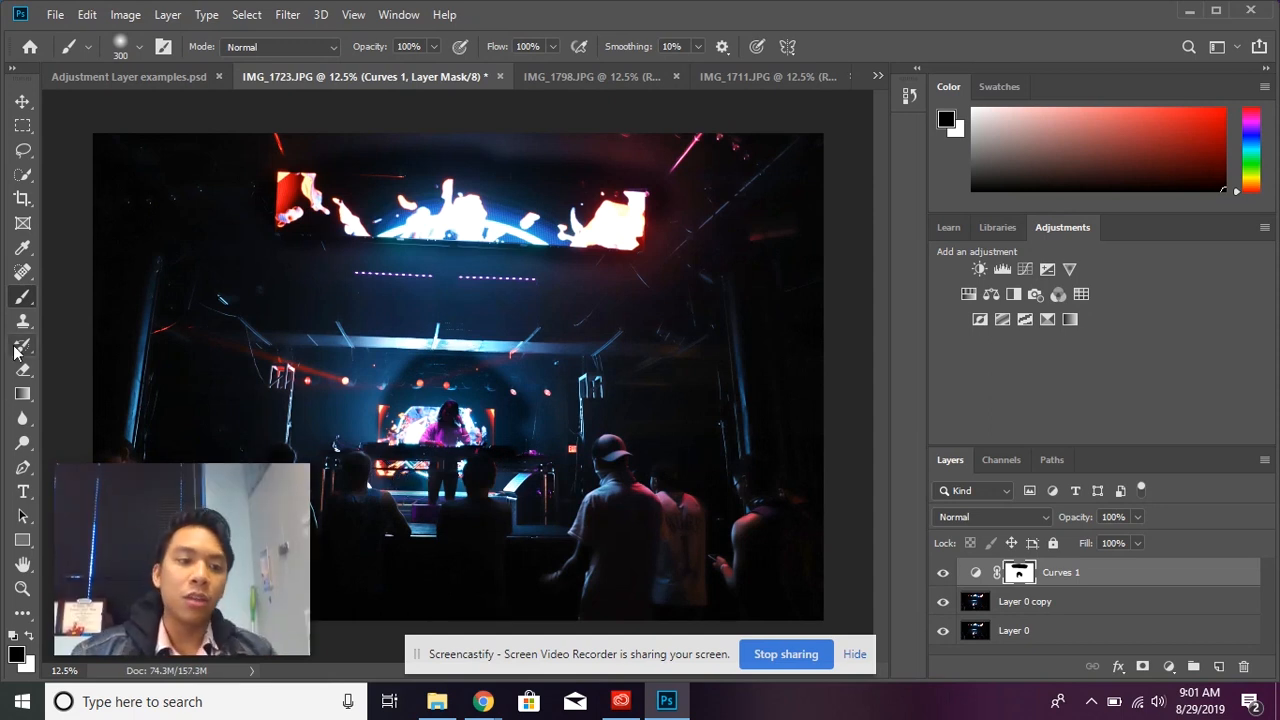
Revert the history to Modify Curves Layer and draw a black-to-transparent radial gradient on the Curves mask outward from the DJ.
{"action": "left_click", "coordinate": [22, 395]}
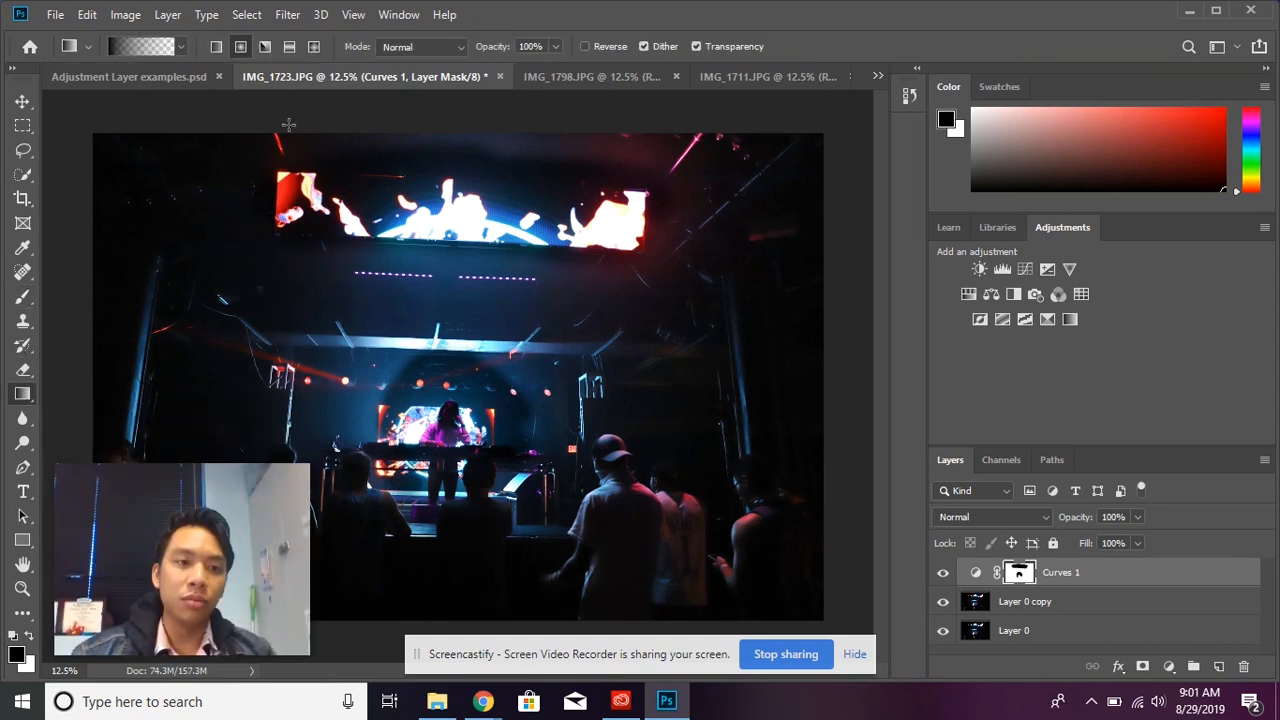
{"action": "left_click", "coordinate": [912, 97]}
{"action": "scroll", "coordinate": [882, 160], "scroll_direction": "up", "scroll_amount": 5}
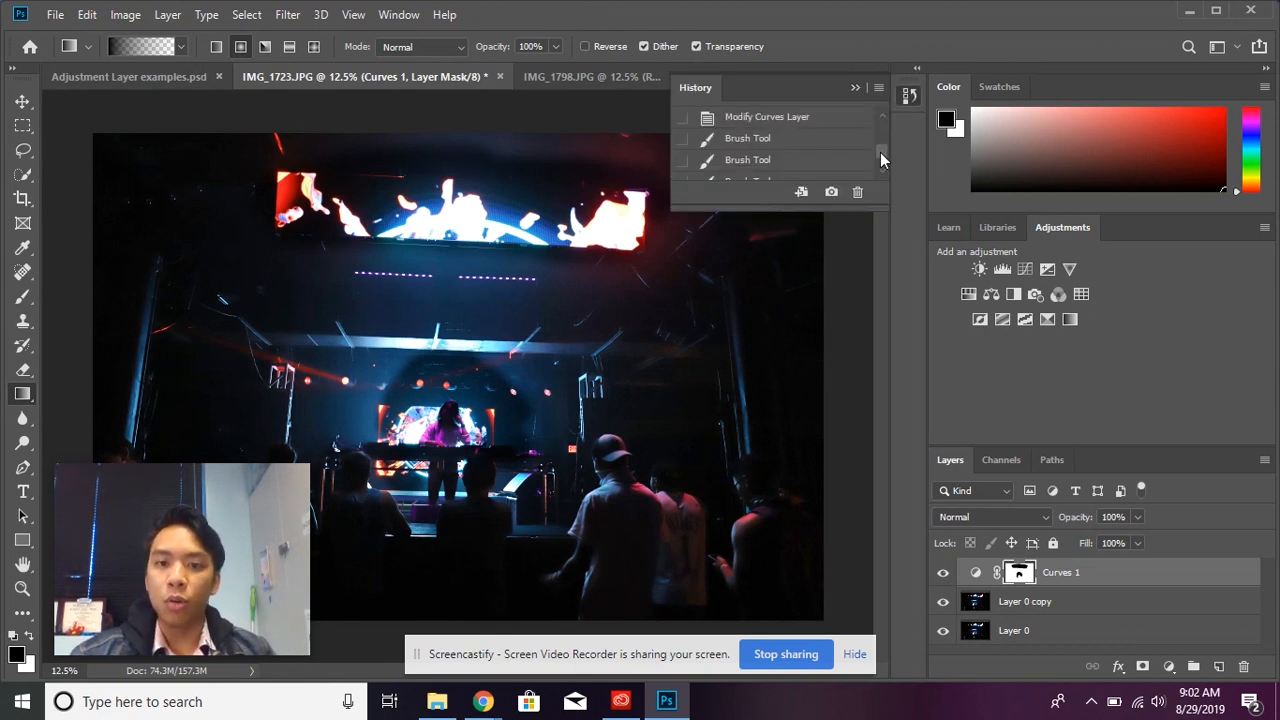
{"action": "left_click", "coordinate": [829, 120]}
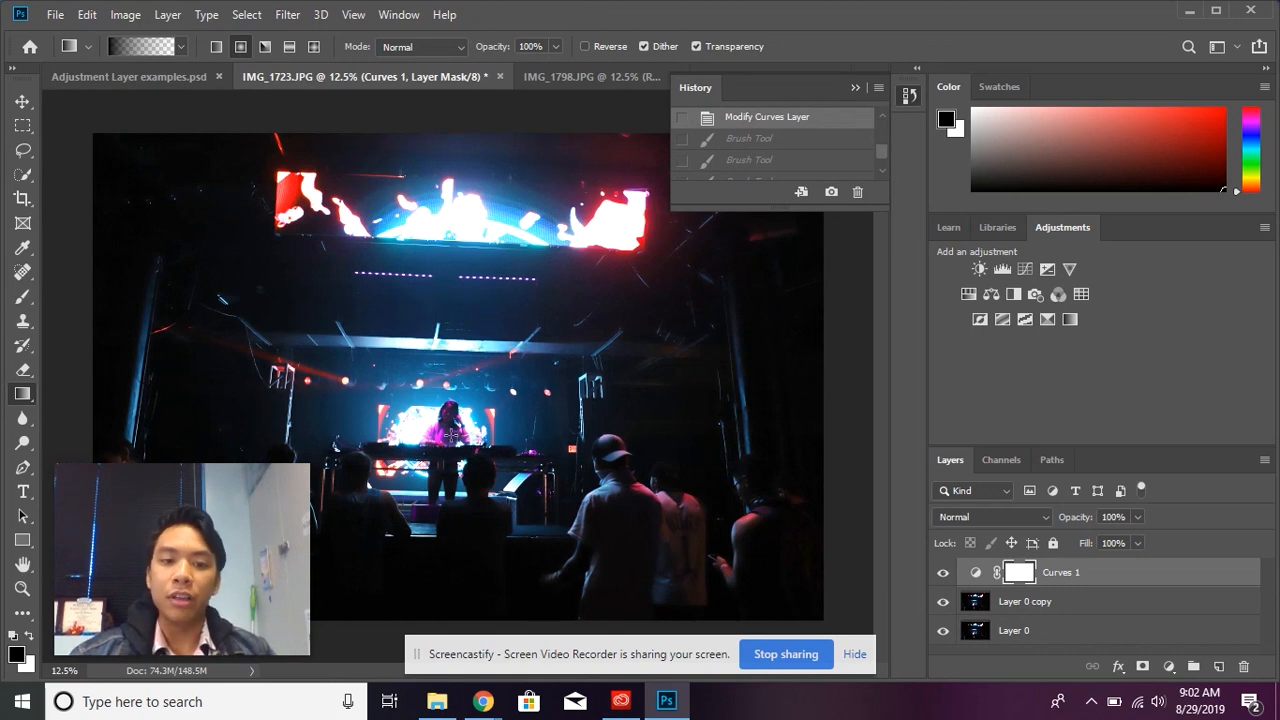
{"action": "left_click_drag", "start_coordinate": [466, 422], "coordinate": [613, 345]}
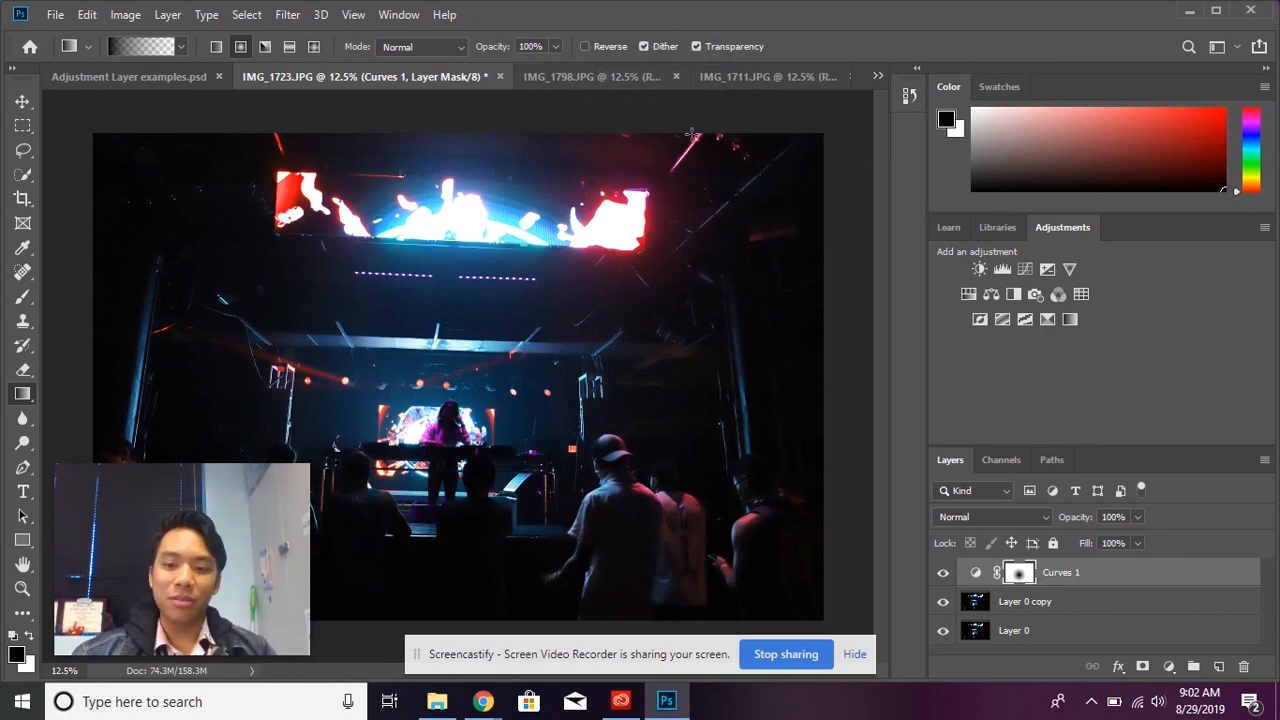
In IMG_1798.JPG, convert the locked Background into the regular layer Layer 0 and duplicate it.
{"action": "left_click", "coordinate": [601, 77]}
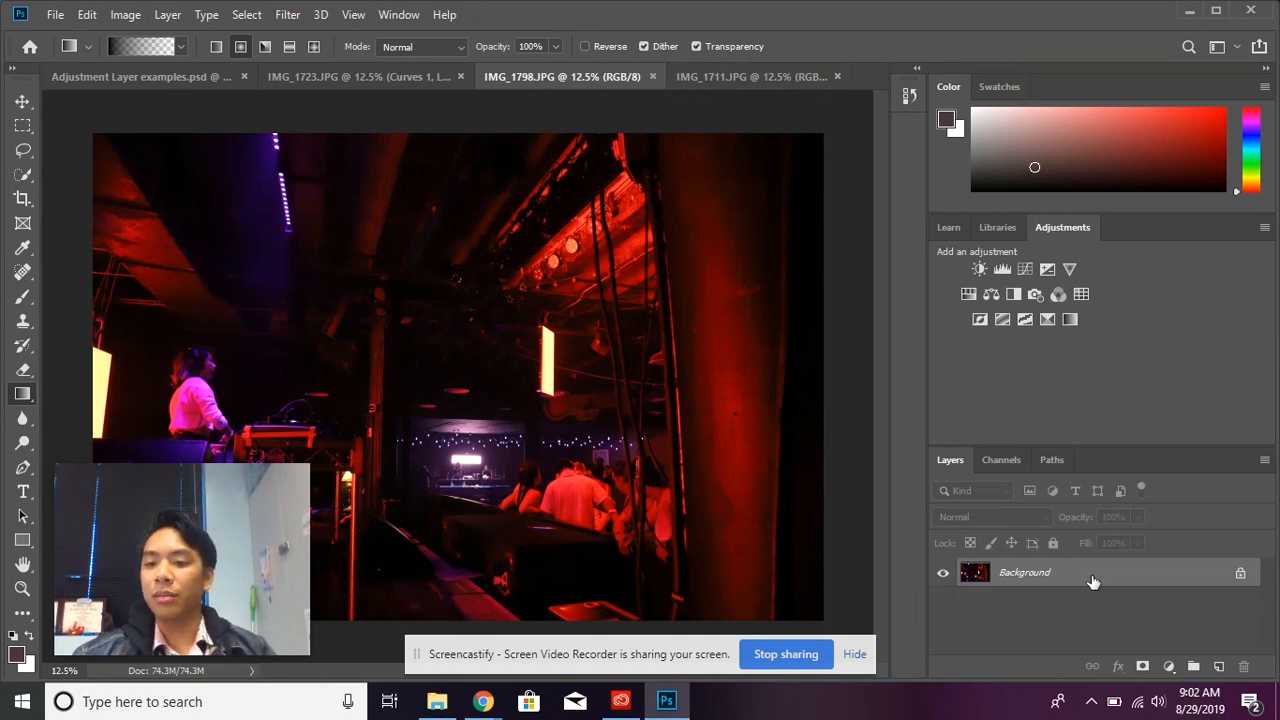
{"action": "double_click", "coordinate": [1175, 582]}
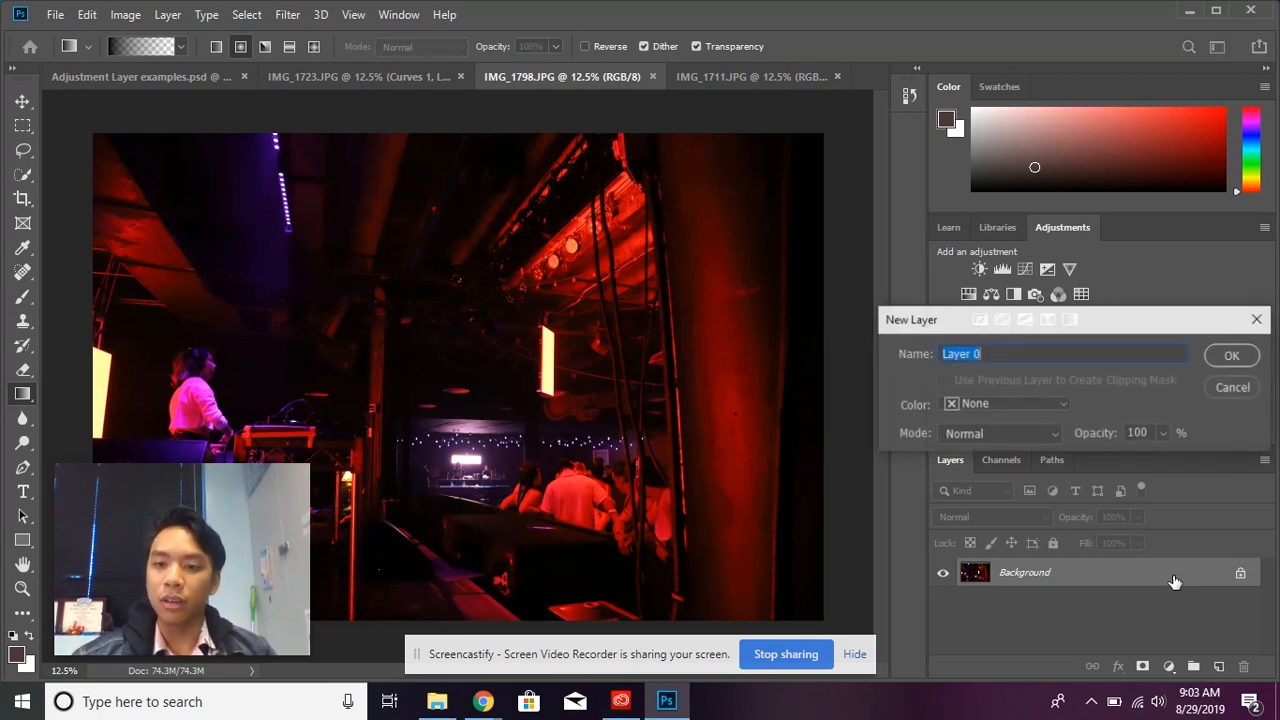
{"action": "left_click", "coordinate": [1231, 354]}
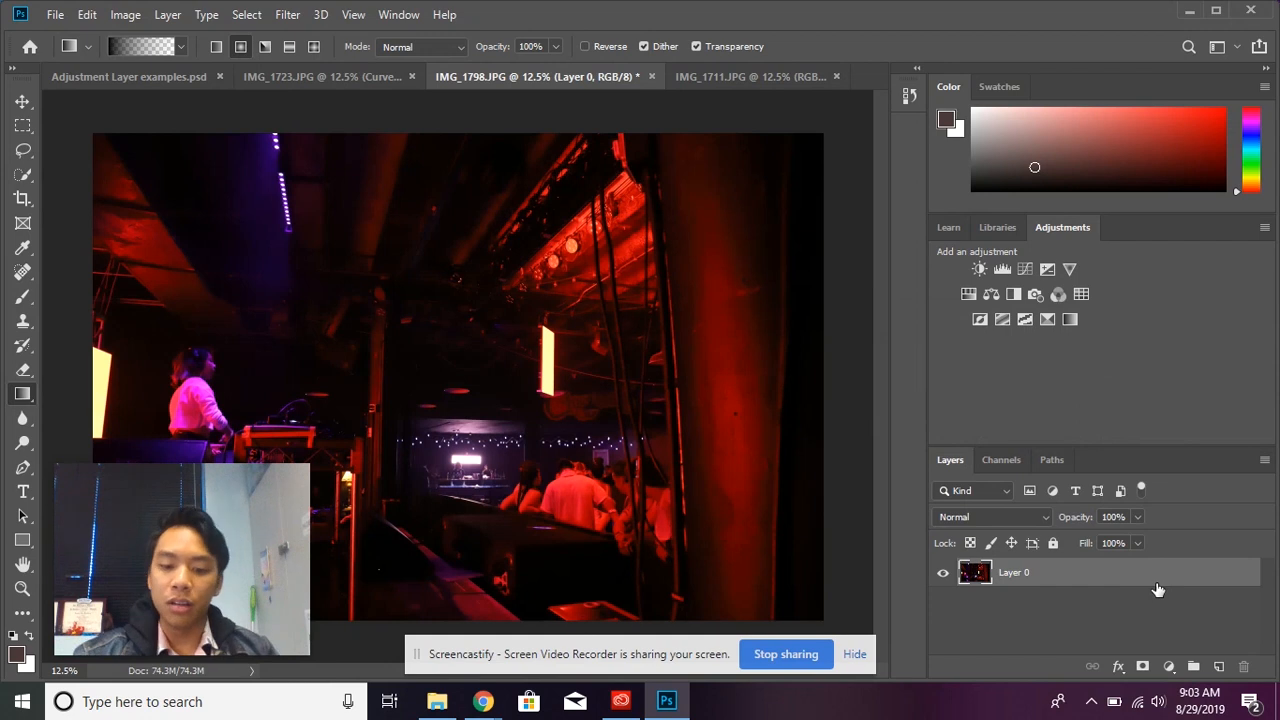
{"action": "key", "text": "ctrl+j"}
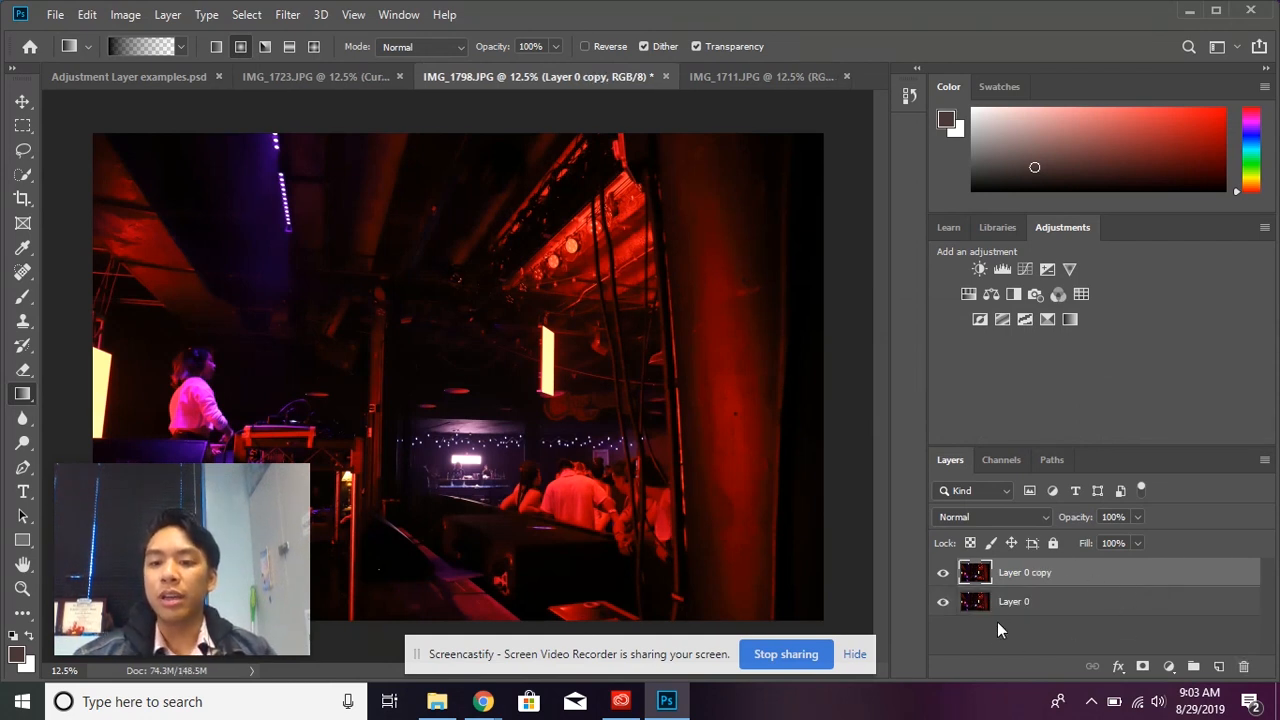
Add a Gradient Fill layer above Layer 0 copy and look over the available gradient presets.
{"action": "left_click", "coordinate": [1168, 667]}
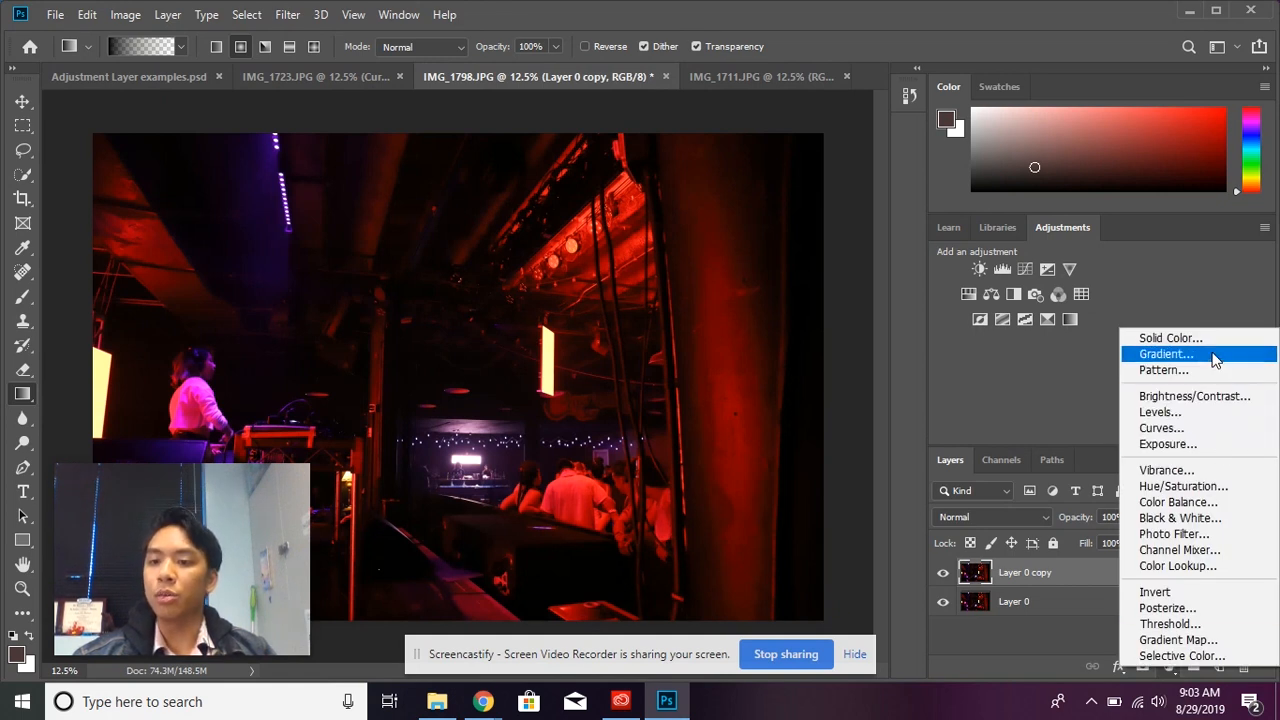
{"action": "left_click", "coordinate": [1165, 354]}
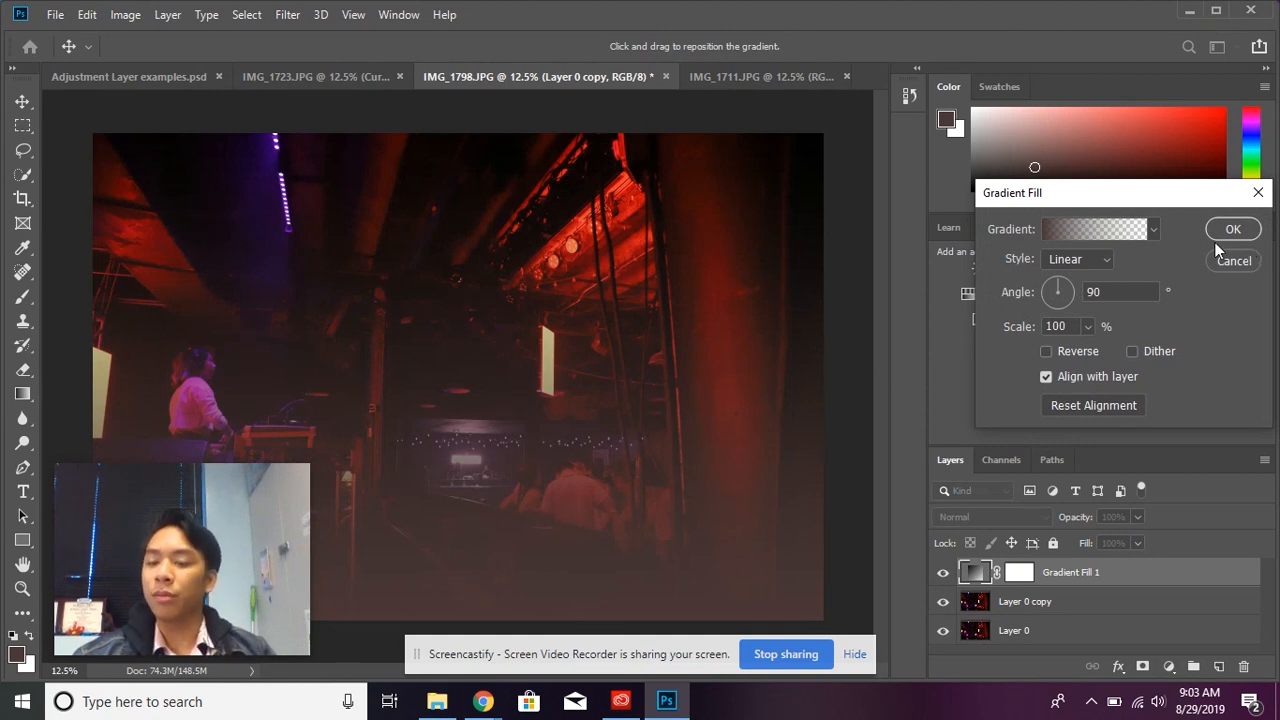
{"action": "left_click", "coordinate": [1095, 229]}
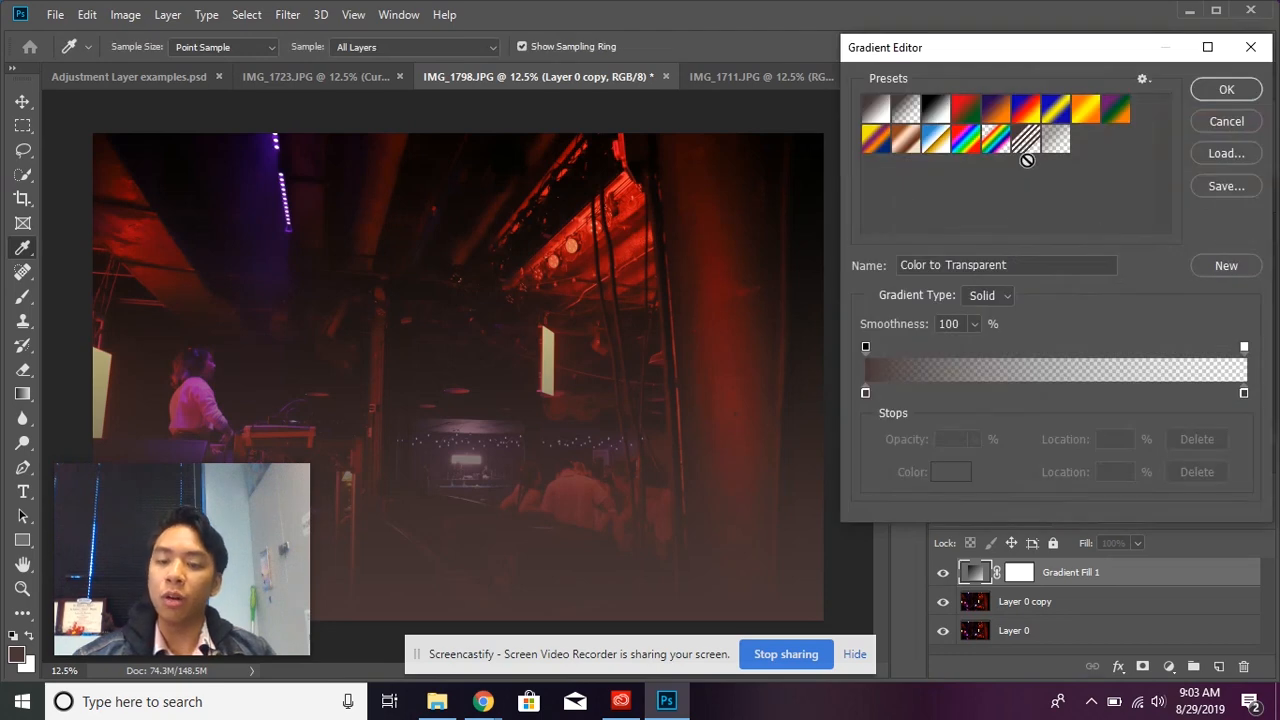
{"action": "left_click", "coordinate": [1222, 122]}
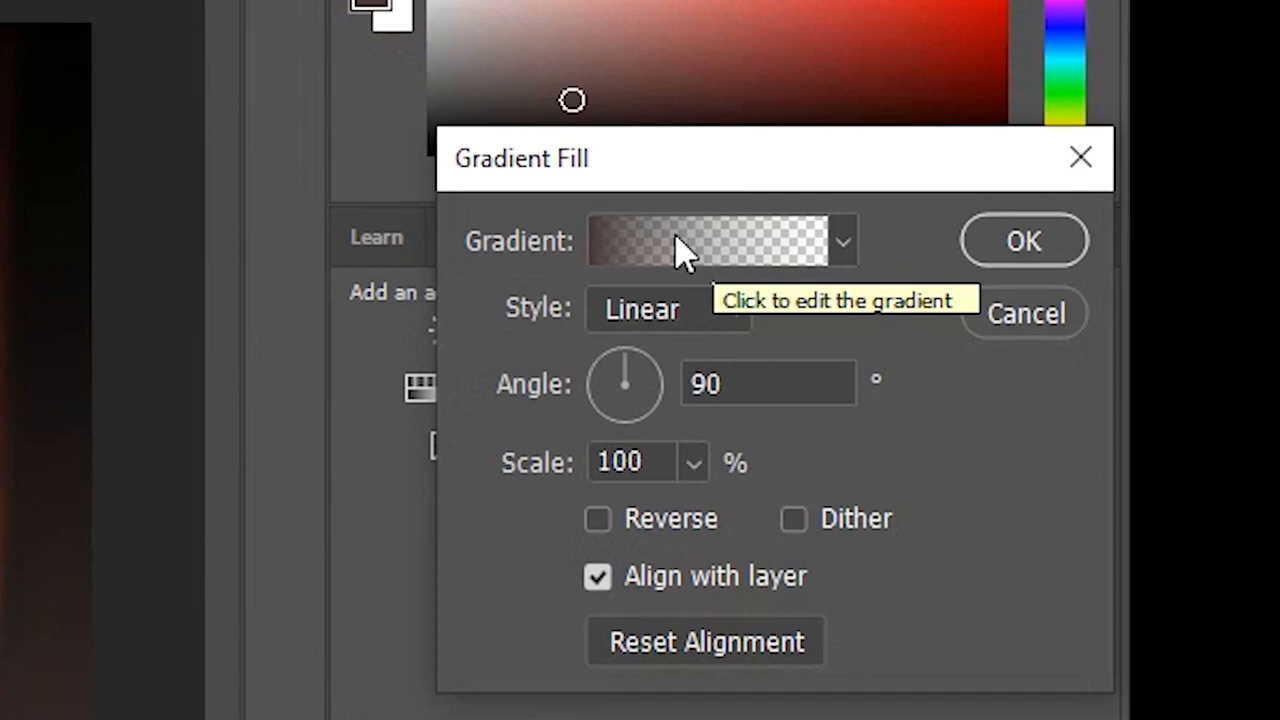
Open the Gradient Fill's gradient for editing and recolor its opaque start stop to a bright magenta-purple.
{"action": "left_click", "coordinate": [718, 262]}
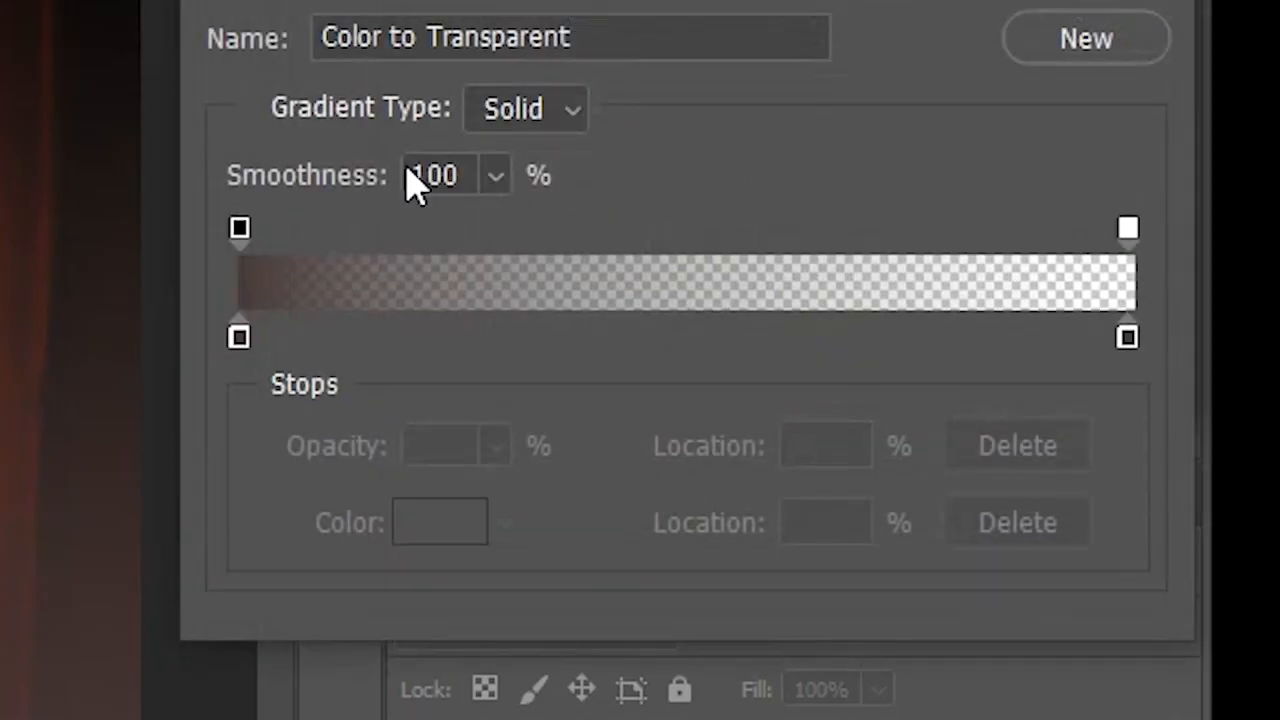
{"action": "left_click", "coordinate": [239, 338]}
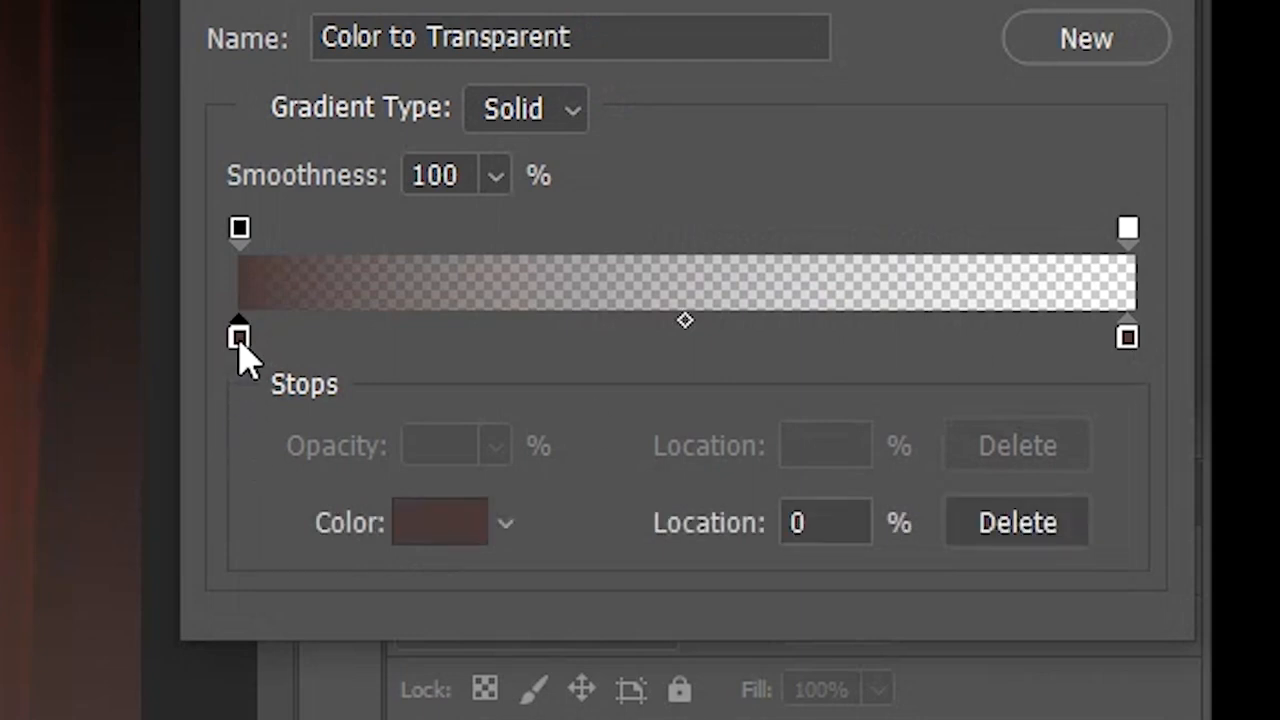
{"action": "left_click", "coordinate": [446, 535]}
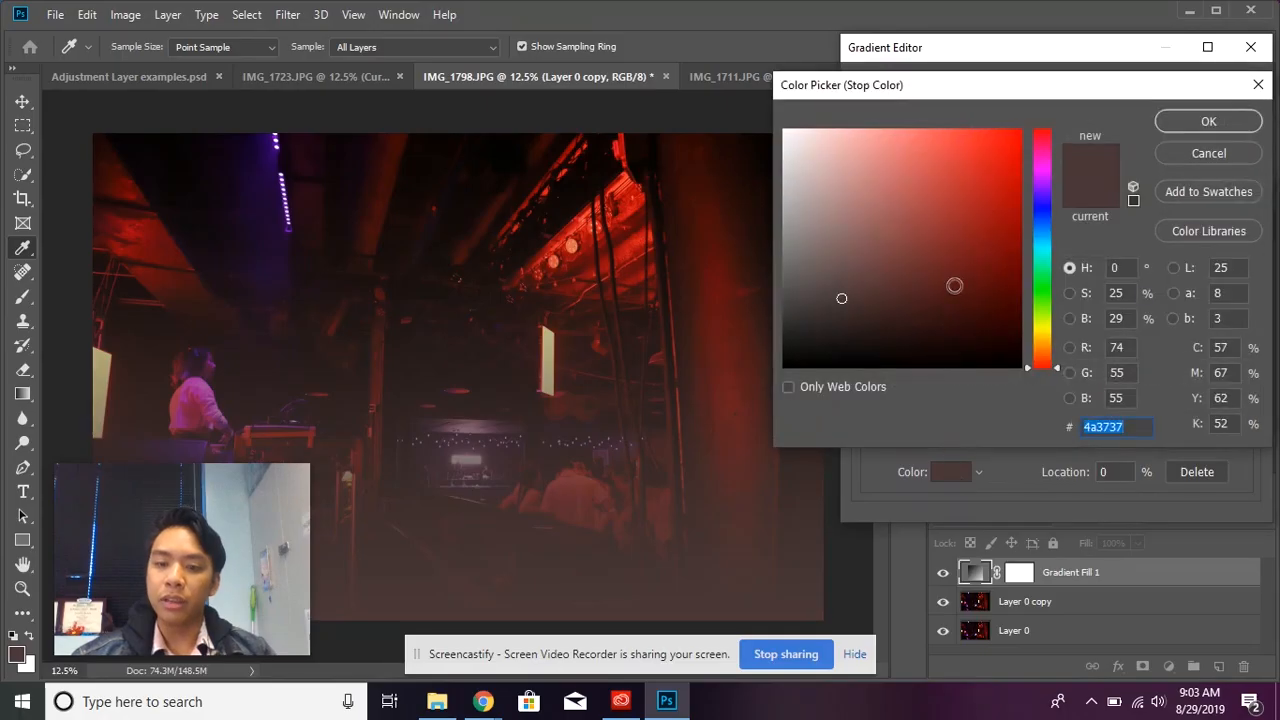
{"action": "left_click", "coordinate": [996, 236]}
{"action": "left_click", "coordinate": [1040, 175]}
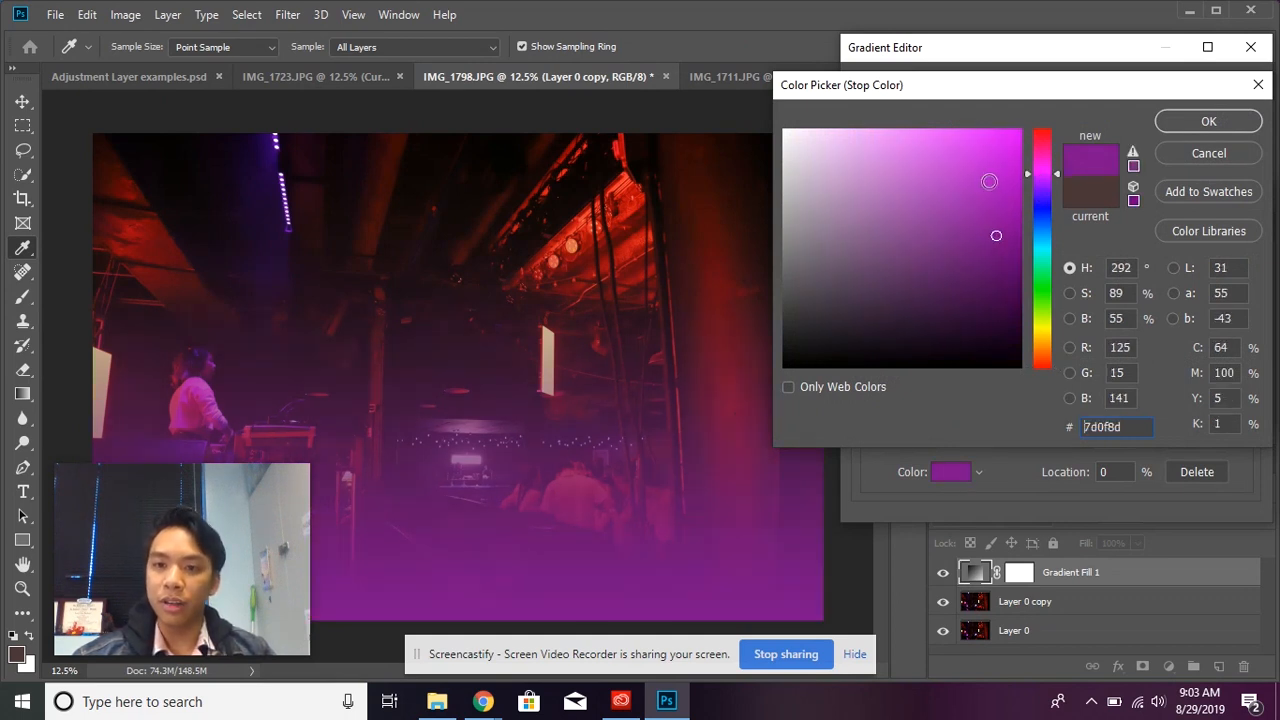
{"action": "left_click", "coordinate": [972, 170]}
{"action": "left_click", "coordinate": [1208, 120]}
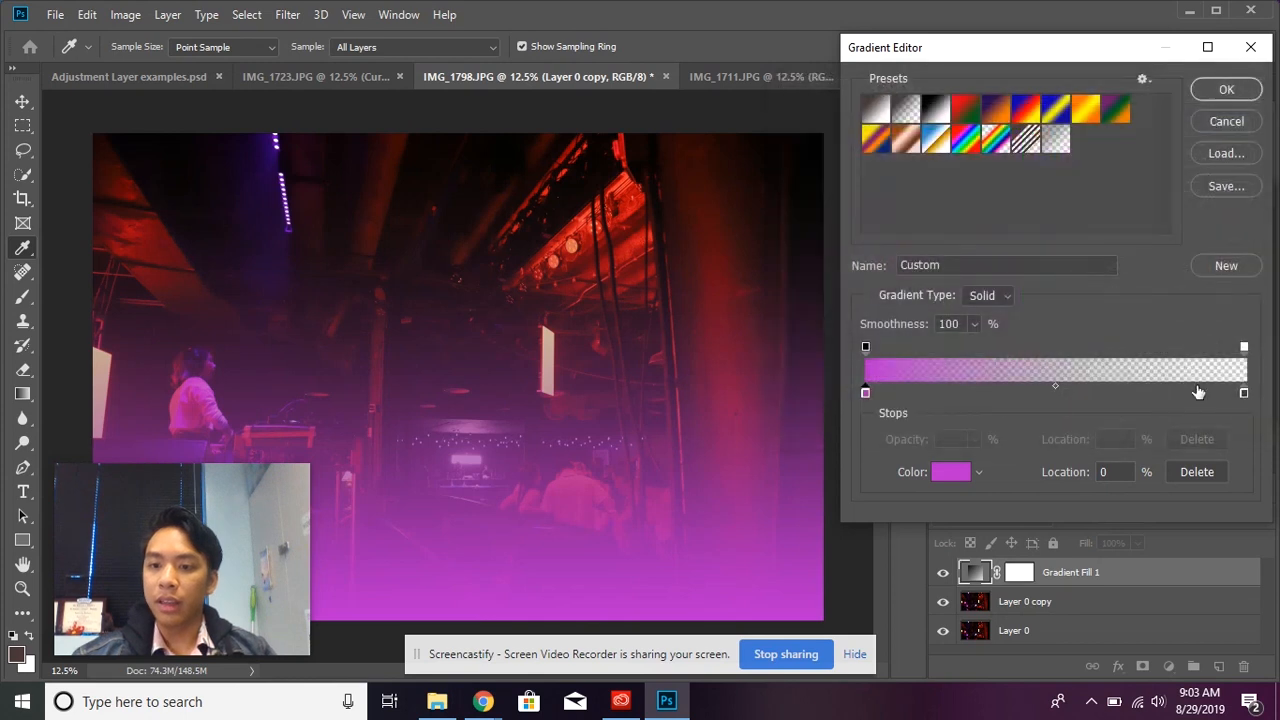
Set the gradient's end color stop to red c82c2c and accept the edited gradient.
{"action": "left_click", "coordinate": [1244, 393]}
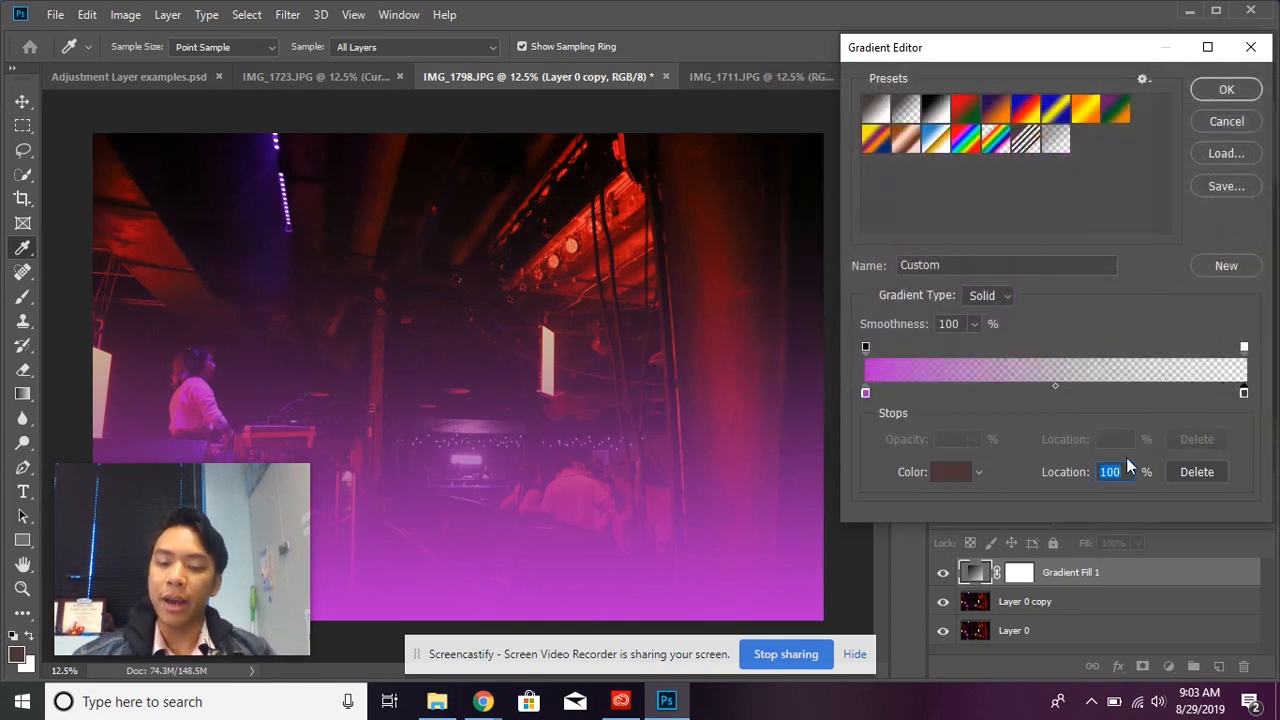
{"action": "left_click", "coordinate": [948, 472]}
{"action": "left_click", "coordinate": [938, 192]}
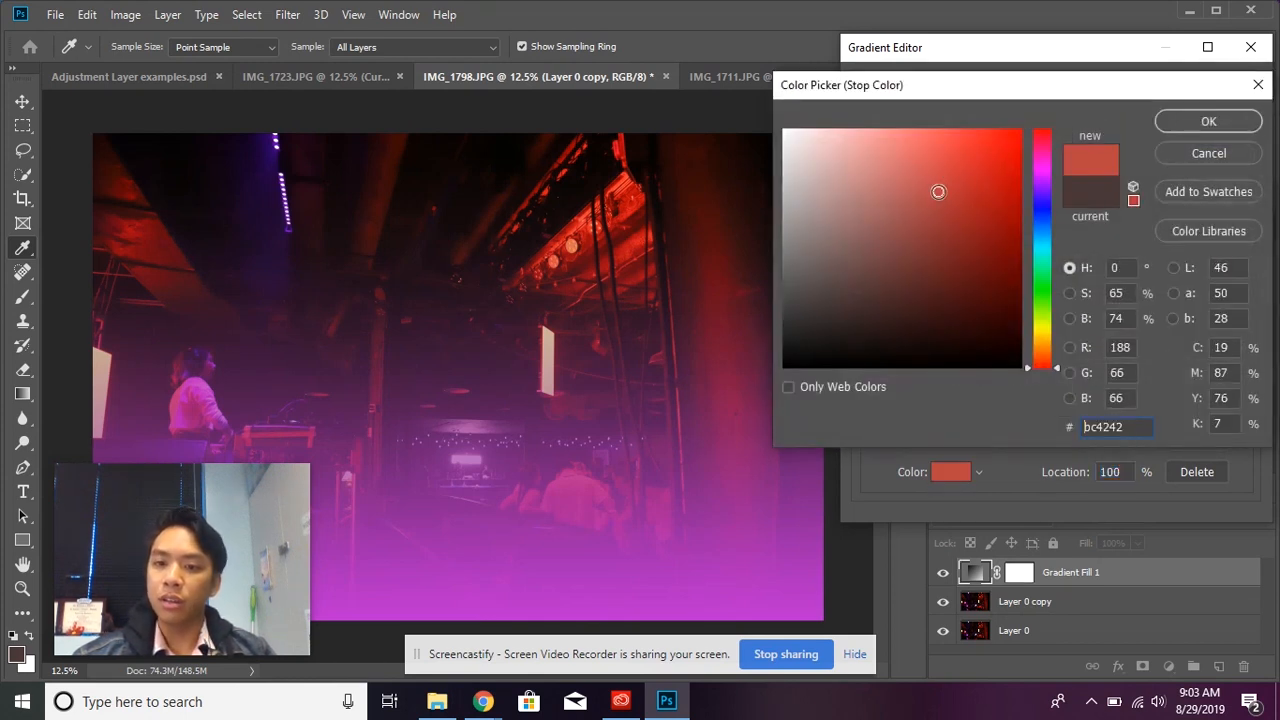
{"action": "left_click", "coordinate": [955, 184]}
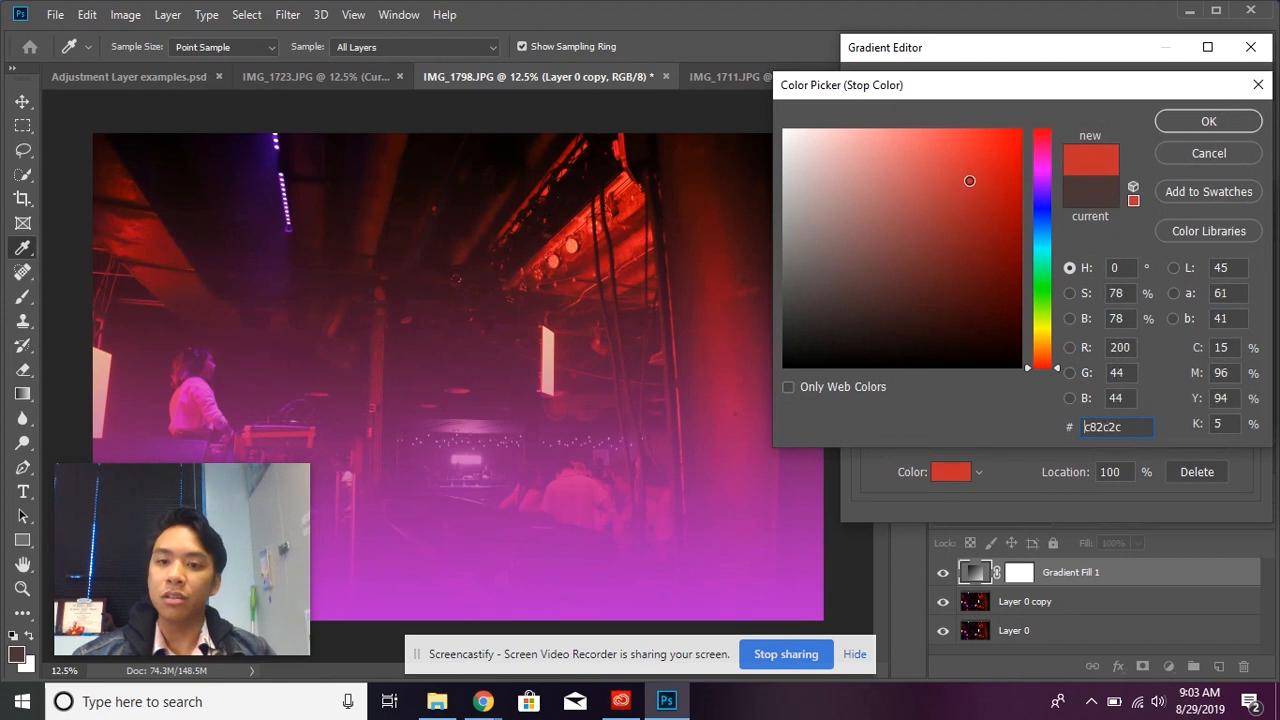
{"action": "left_click", "coordinate": [1208, 121]}
{"action": "left_click", "coordinate": [1228, 89]}
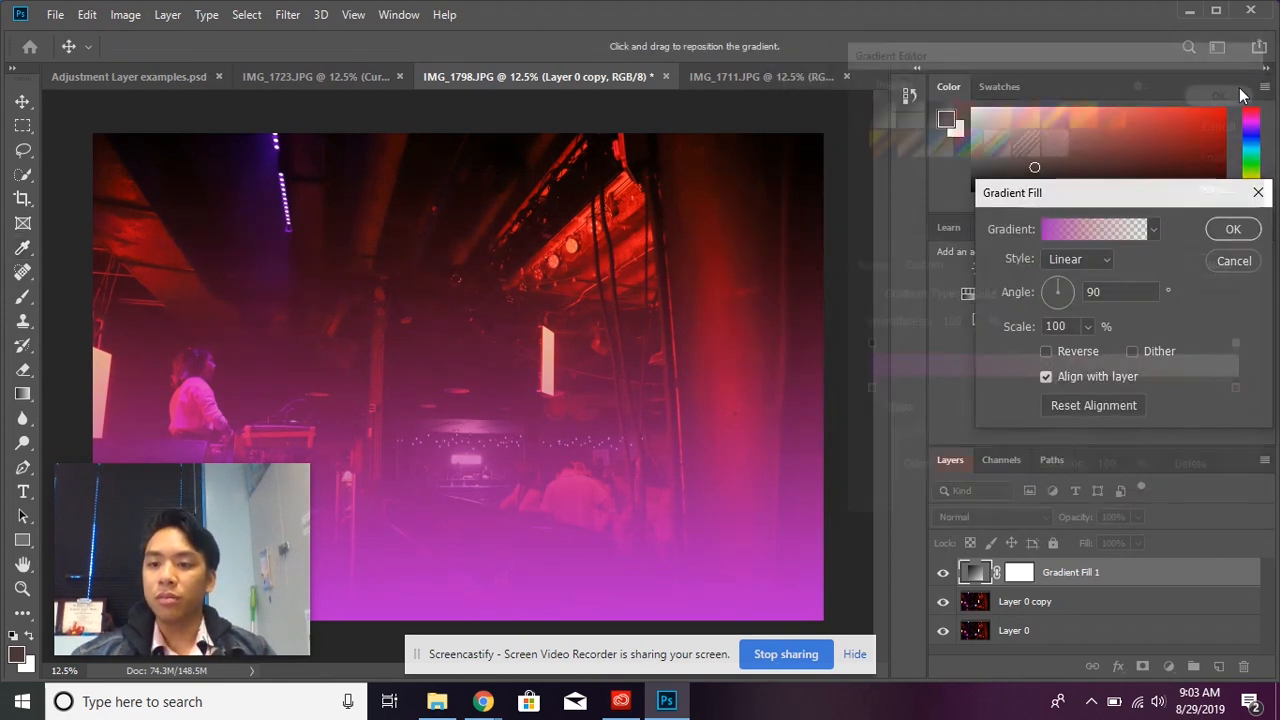
Set the linear gradient's angle to 3.89° so the purple runs in from the photo's left side, and apply the fill.
{"action": "left_click_drag", "start_coordinate": [1055, 293], "coordinate": [1050, 288]}
{"action": "left_click", "coordinate": [1071, 287]}
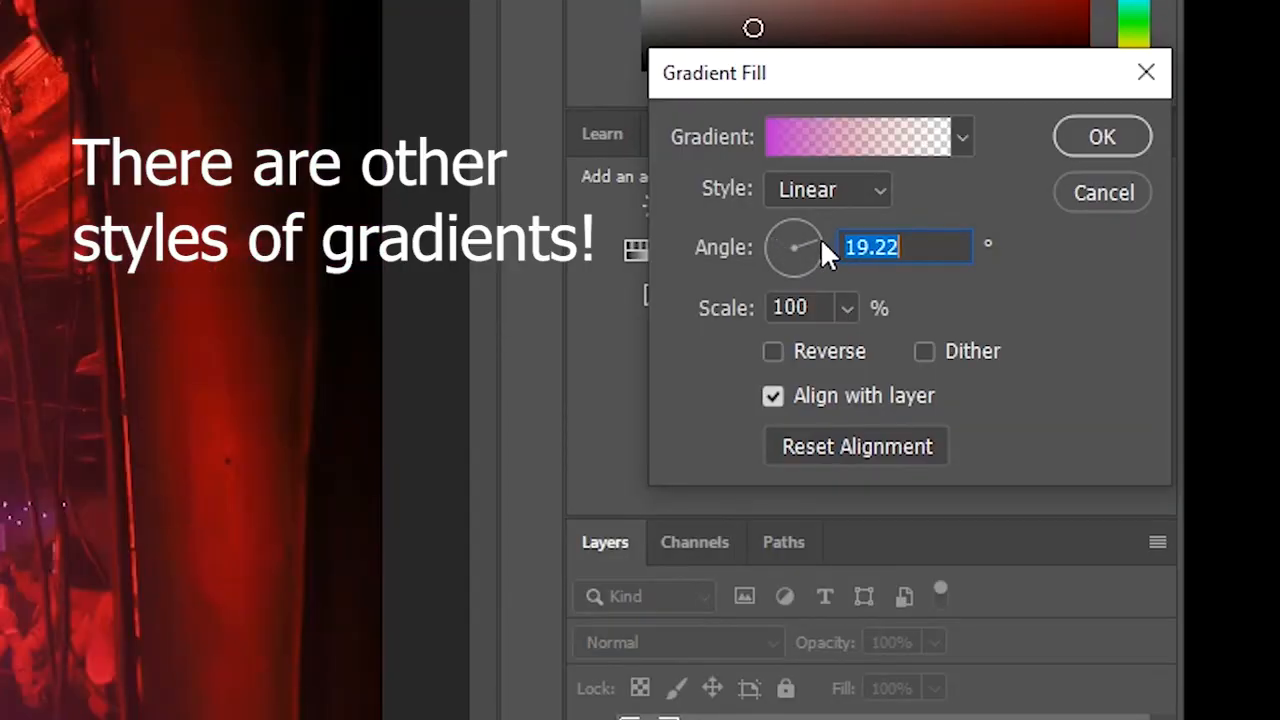
{"action": "left_click_drag", "start_coordinate": [817, 244], "coordinate": [816, 254]}
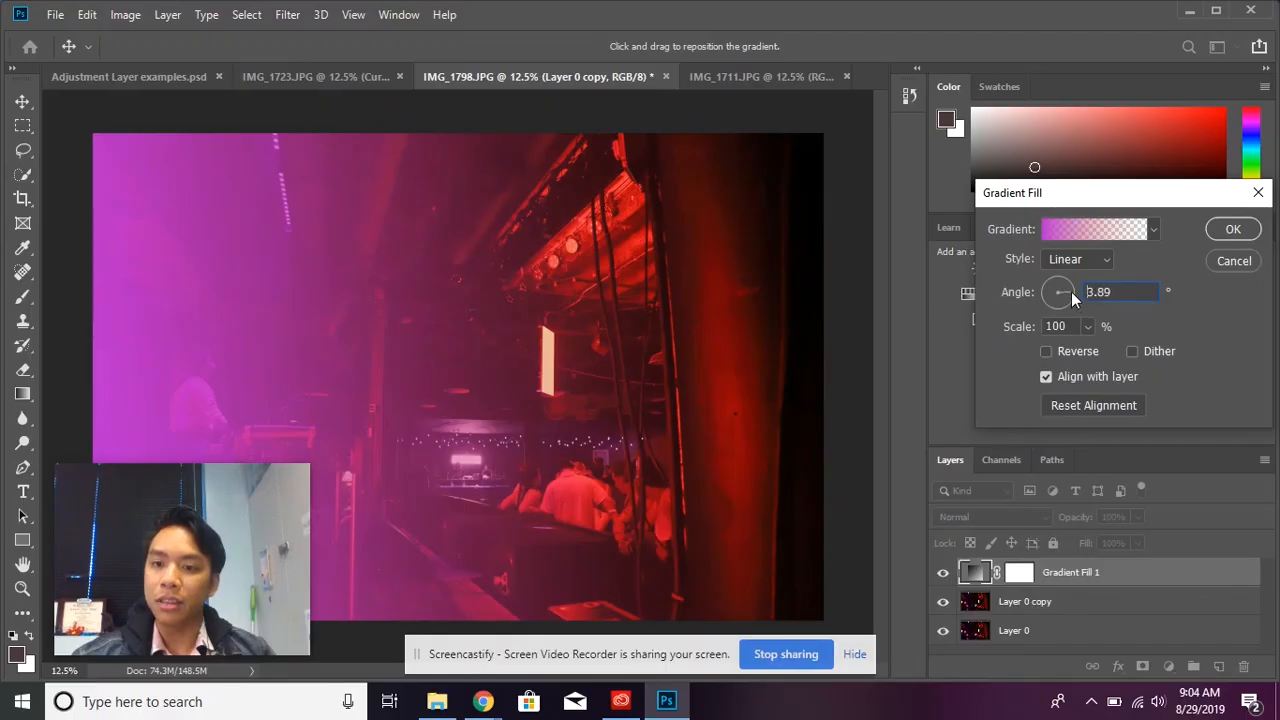
{"action": "left_click_drag", "start_coordinate": [1072, 292], "coordinate": [1073, 293]}
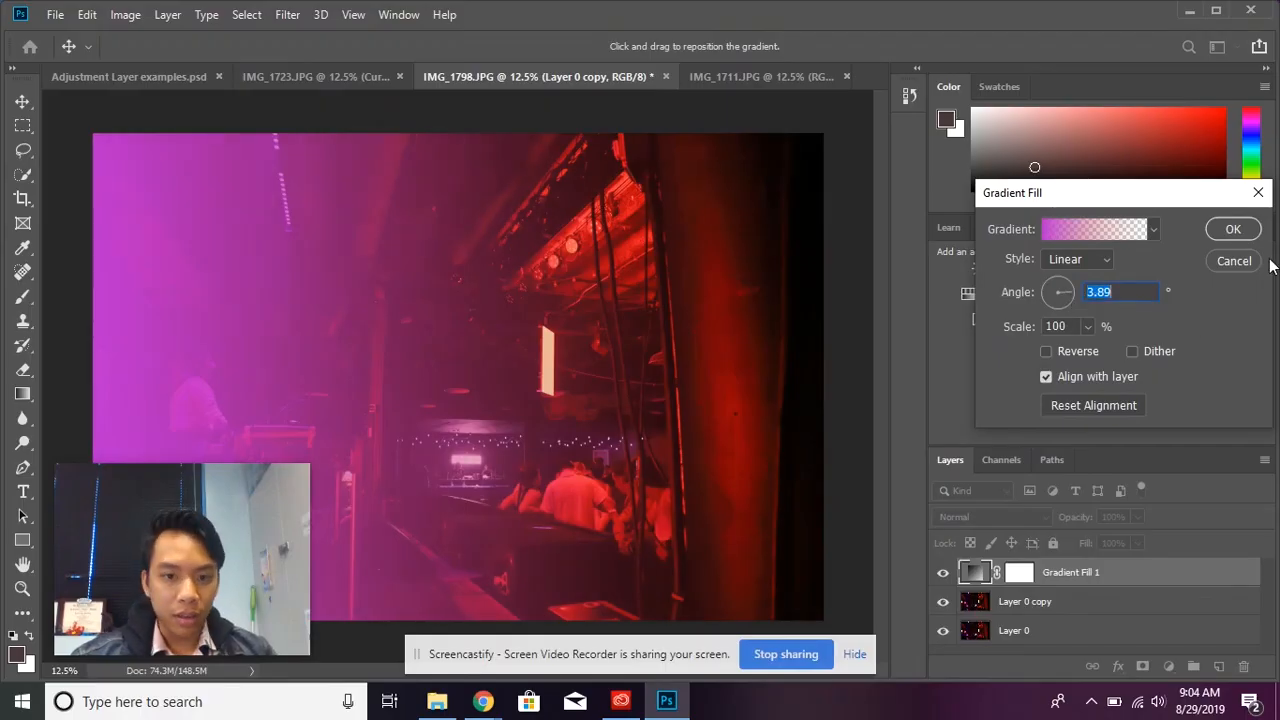
{"action": "left_click", "coordinate": [1233, 229]}
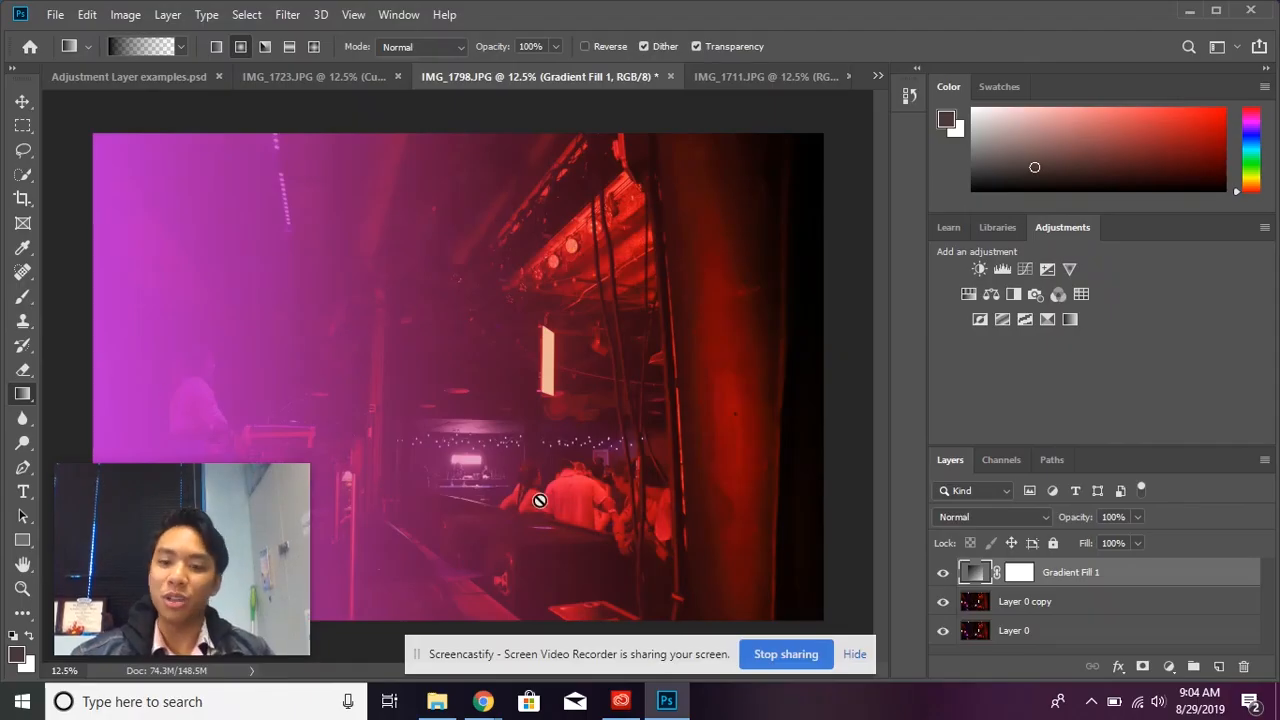
Set Gradient Fill 1 to 46% opacity and 77% fill with the Color Burn blending mode.
{"action": "mouse_move", "coordinate": [1080, 527]}
{"action": "left_mouse_down"}
{"action": "mouse_move", "coordinate": [1082, 548]}
{"action": "mouse_move", "coordinate": [1069, 550]}
{"action": "mouse_move", "coordinate": [1086, 546]}
{"action": "mouse_move", "coordinate": [1062, 527]}
{"action": "mouse_move", "coordinate": [1081, 523]}
{"action": "mouse_move", "coordinate": [1046, 524]}
{"action": "mouse_move", "coordinate": [1090, 543]}
{"action": "left_mouse_up"}
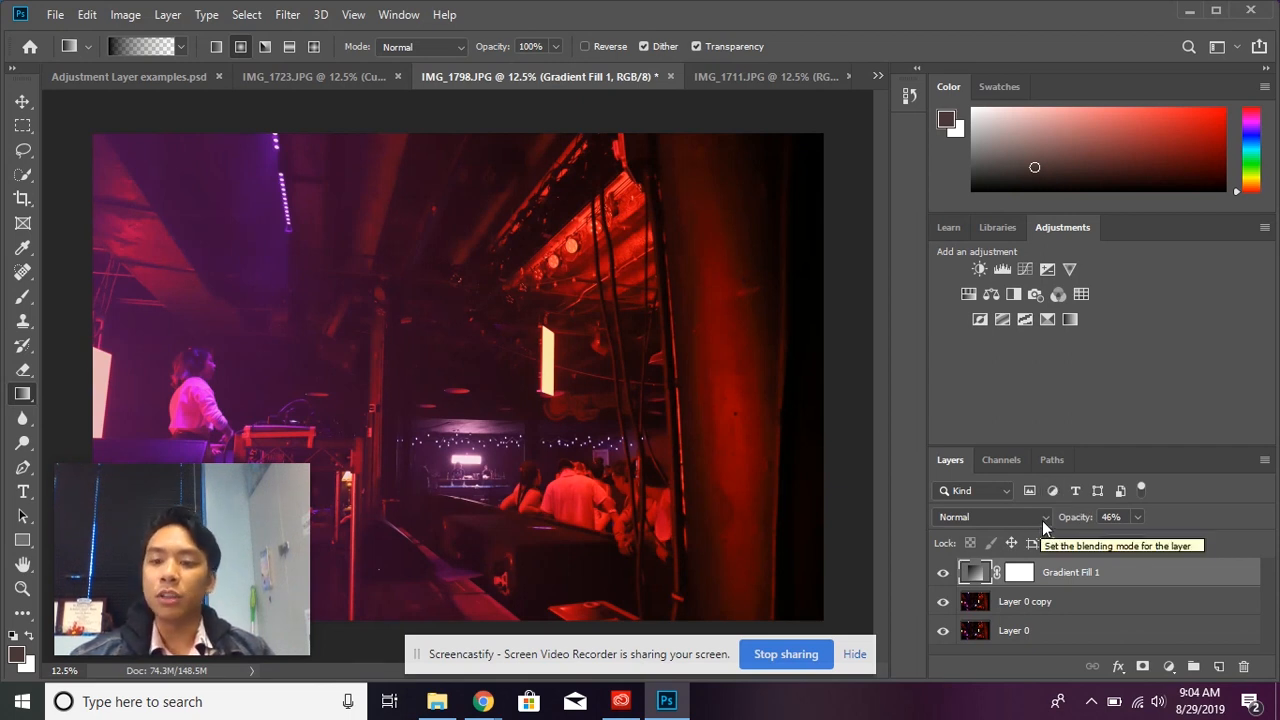
{"action": "left_click", "coordinate": [1047, 519]}
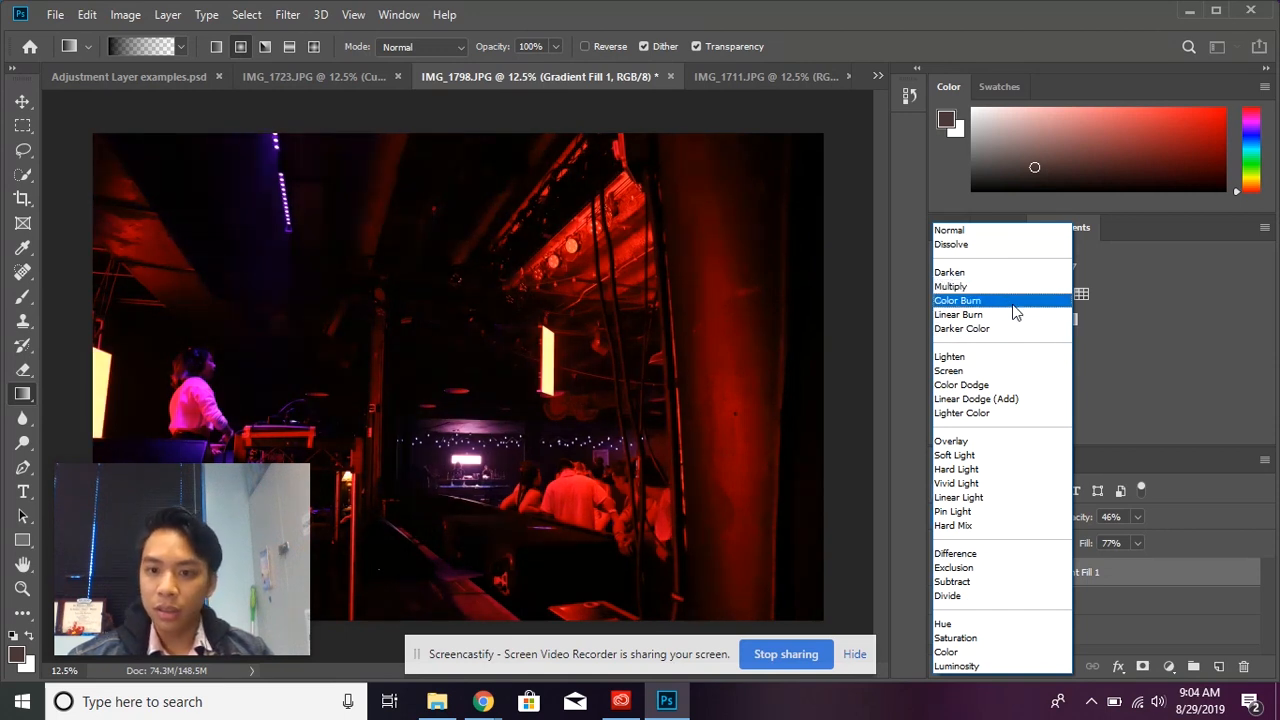
{"action": "left_click", "coordinate": [1015, 301]}
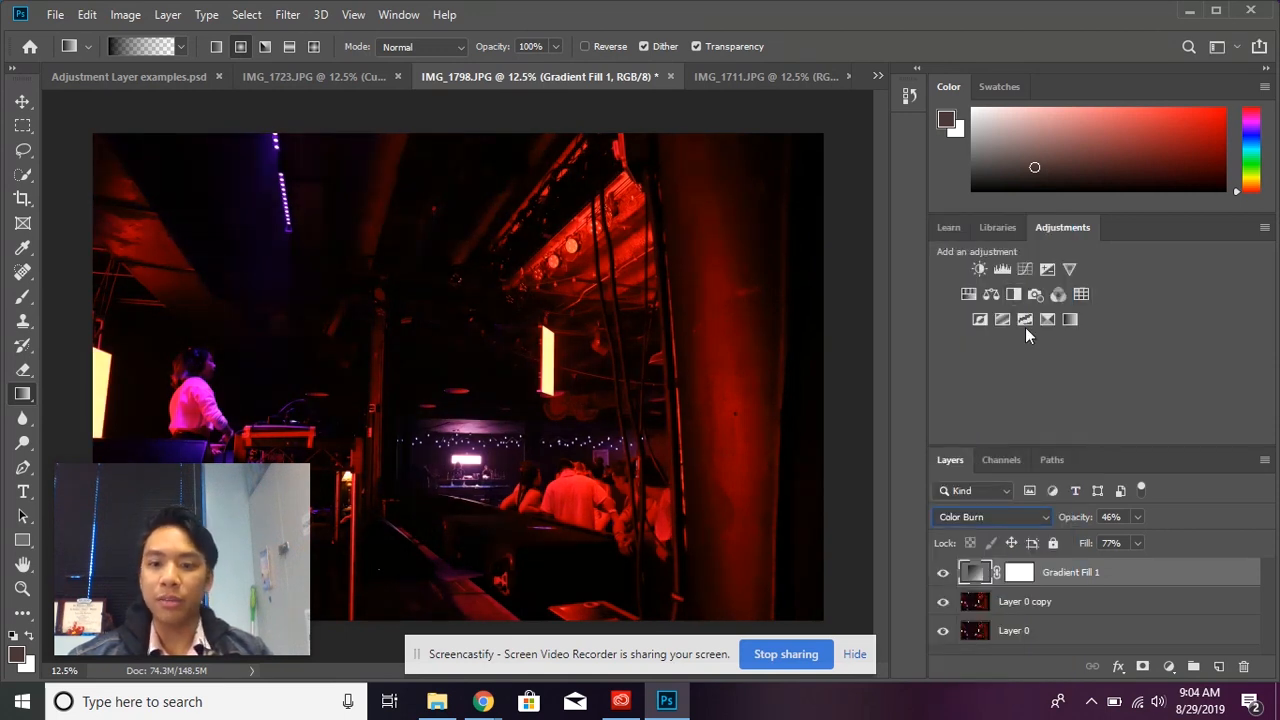
Compare the original IMG_1798.JPG snapshot with the latest Blending Change state in the history.
{"action": "left_click", "coordinate": [909, 95]}
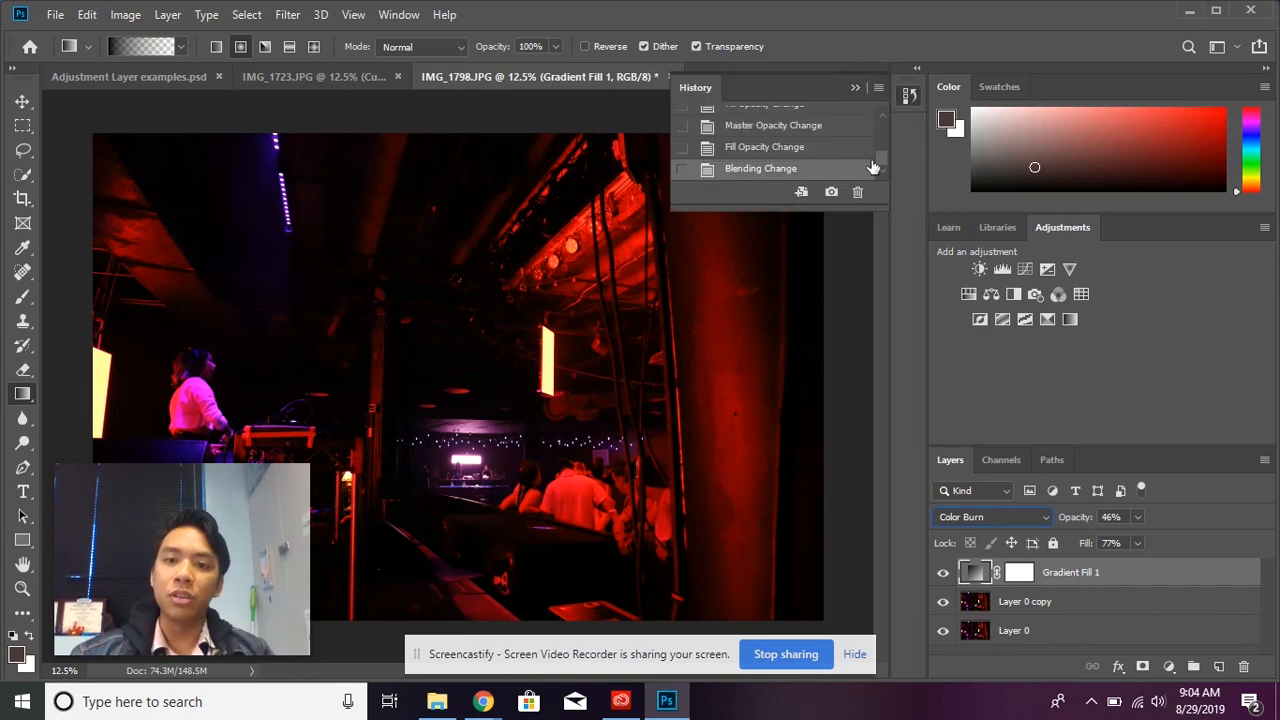
{"action": "scroll", "coordinate": [882, 130], "scroll_direction": "up", "scroll_amount": 1}
{"action": "scroll", "coordinate": [882, 130], "scroll_direction": "up", "scroll_amount": 5}
{"action": "left_click", "coordinate": [840, 119]}
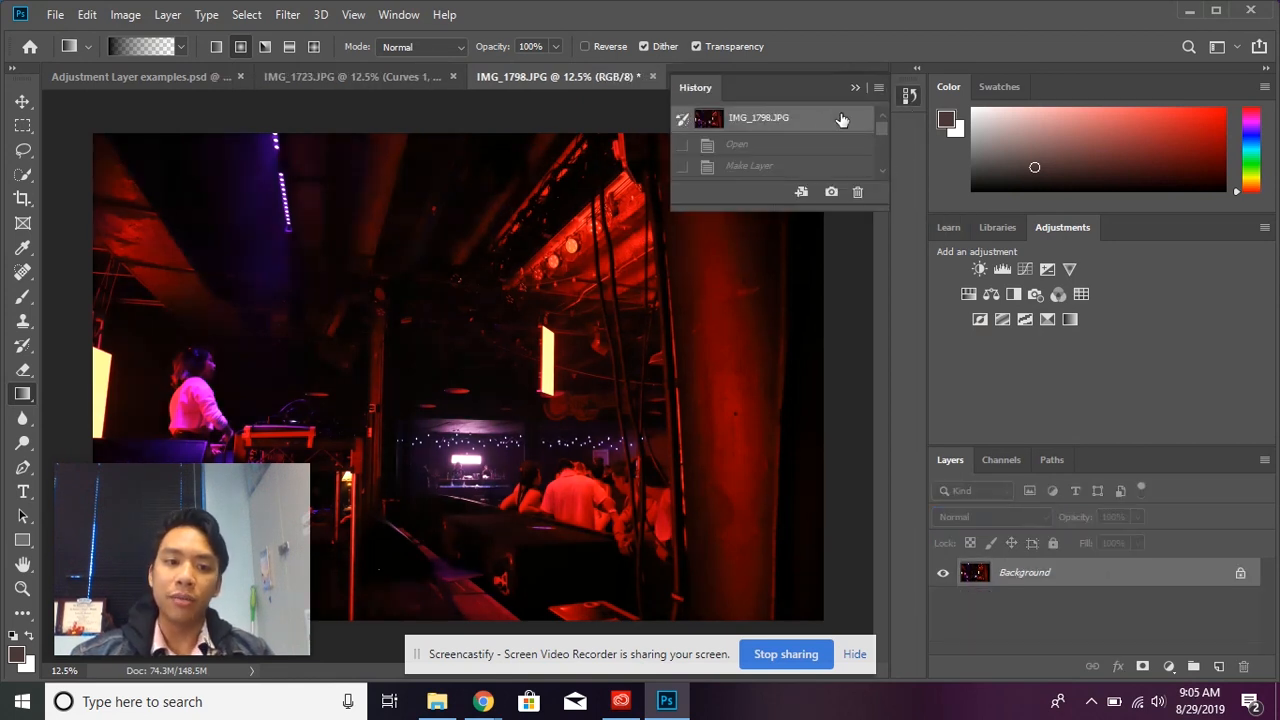
{"action": "scroll", "coordinate": [878, 155], "scroll_direction": "down", "scroll_amount": 5}
{"action": "left_click", "coordinate": [832, 170]}
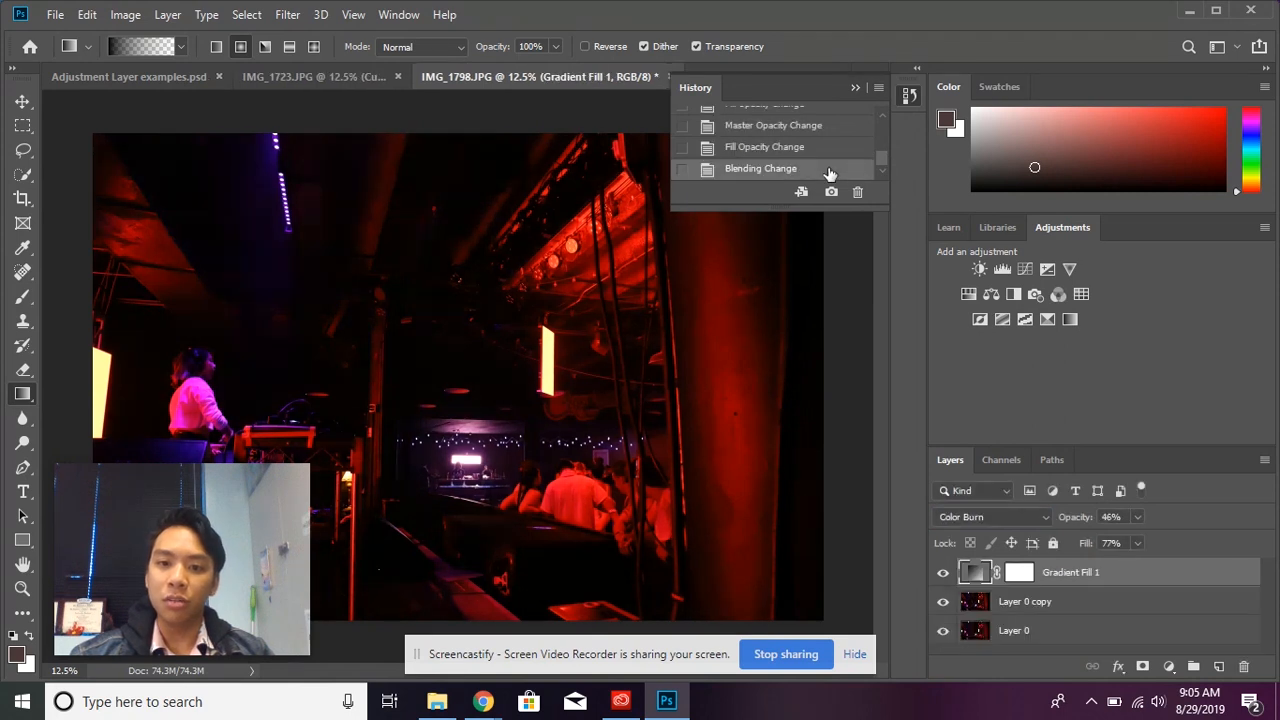
{"action": "left_click", "coordinate": [855, 87]}
In IMG_1711.JPG, convert the locked Background into the regular layer Layer 0 and duplicate it.
{"action": "left_click", "coordinate": [770, 76]}
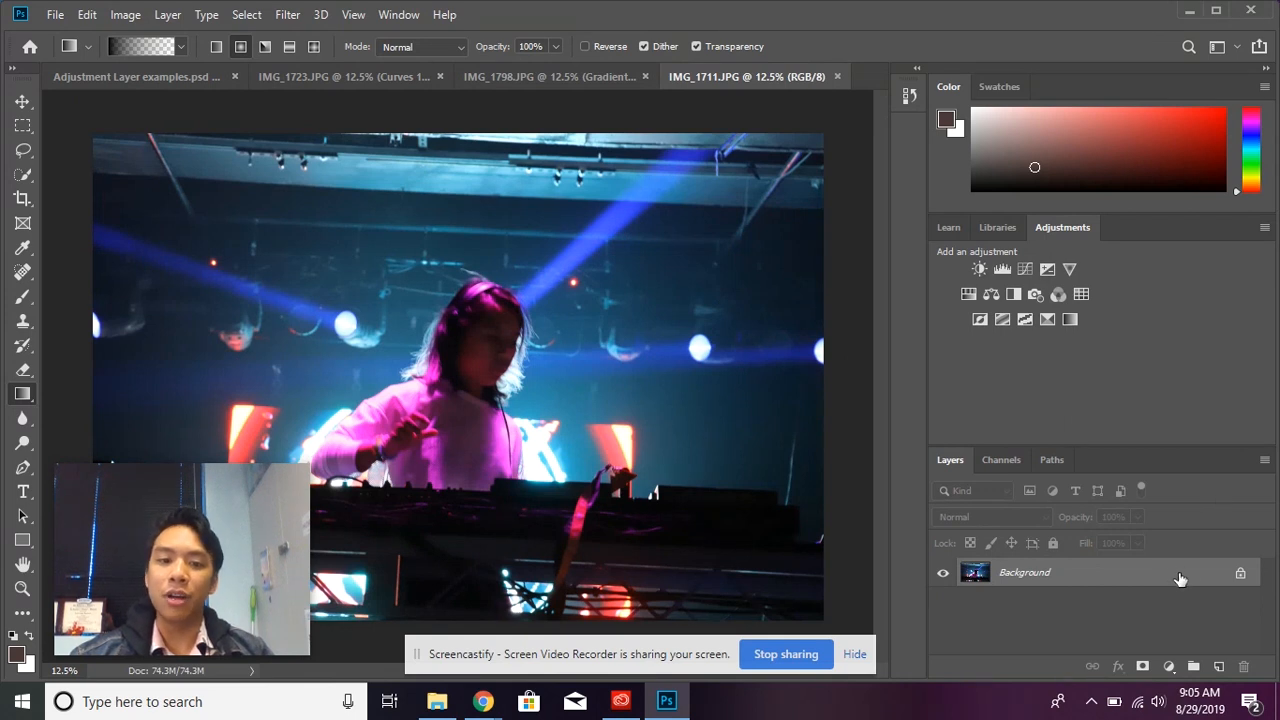
{"action": "double_click", "coordinate": [1151, 576]}
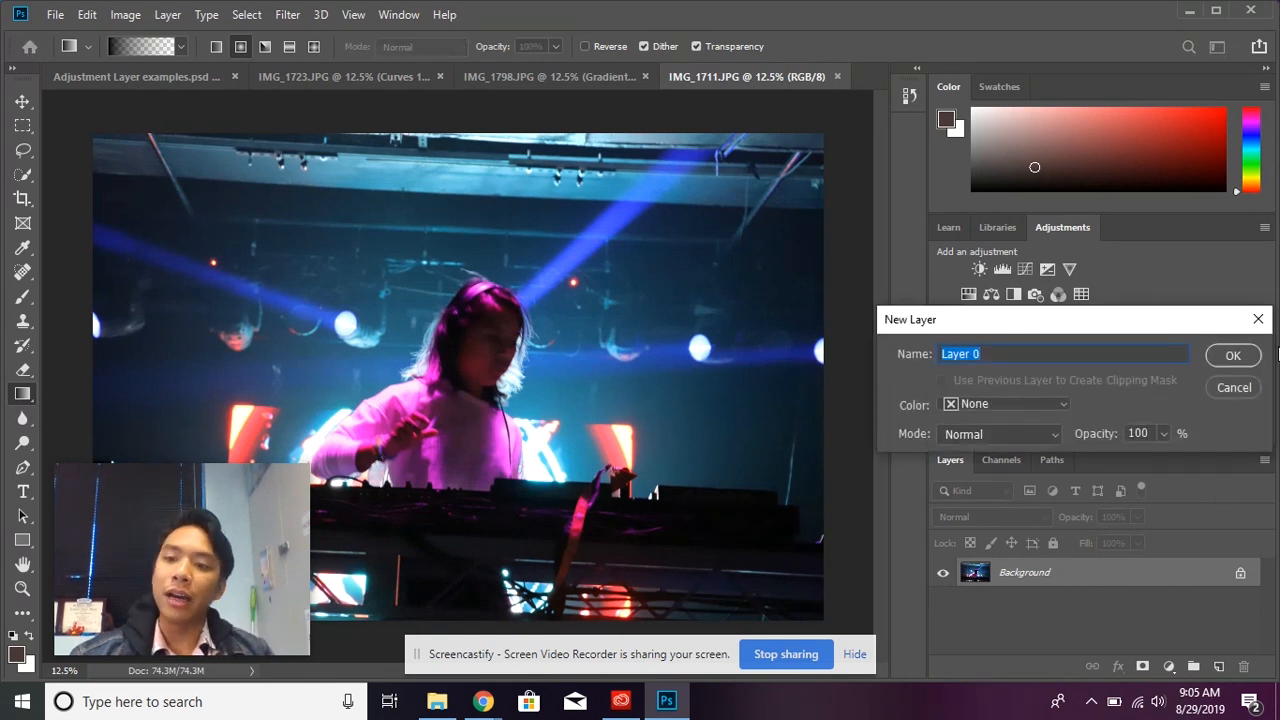
{"action": "left_click", "coordinate": [1236, 356]}
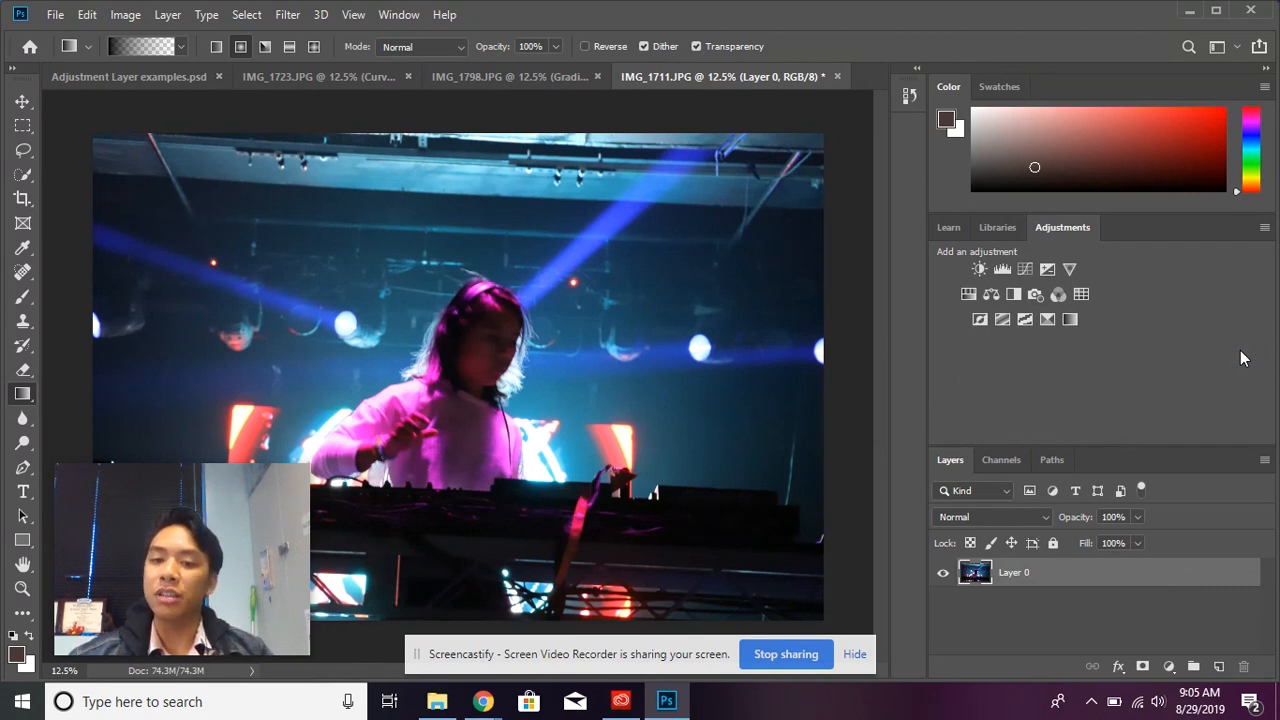
{"action": "key", "text": "ctrl+j"}
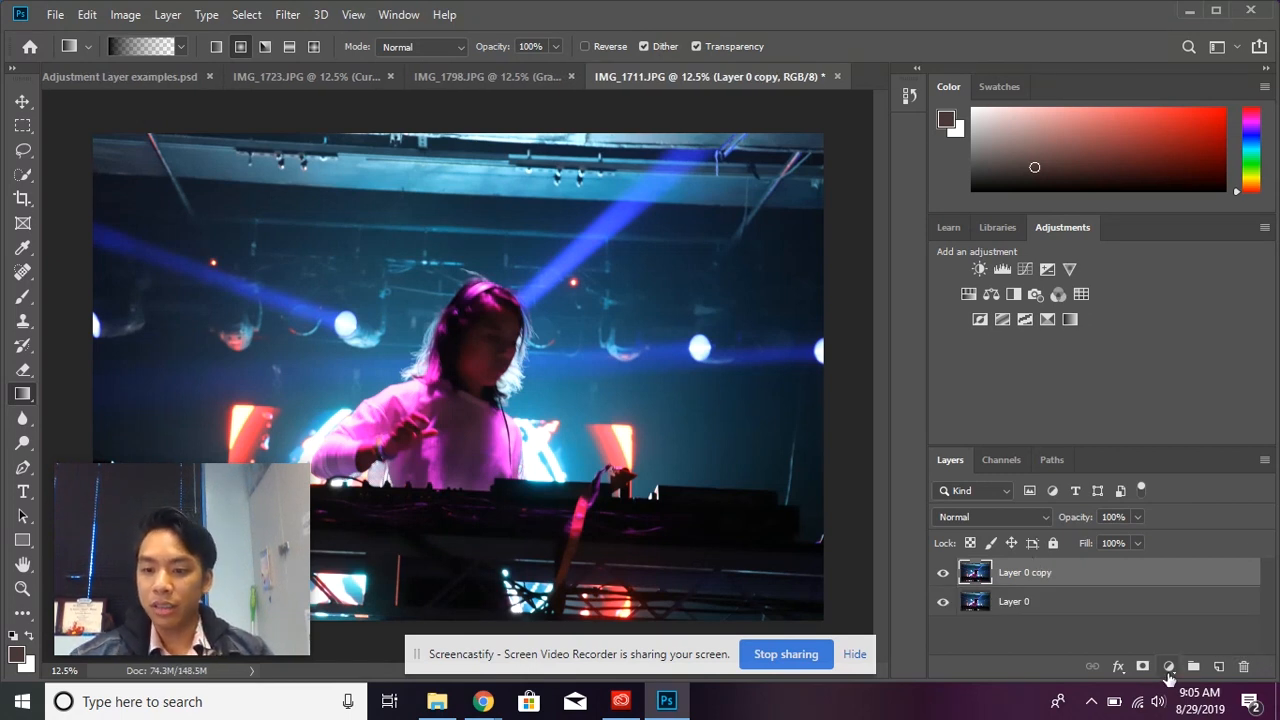
Add a Selective Color layer above Layer 0 copy and set Magenta to -100% for the Magentas.
{"action": "left_click", "coordinate": [1167, 668]}
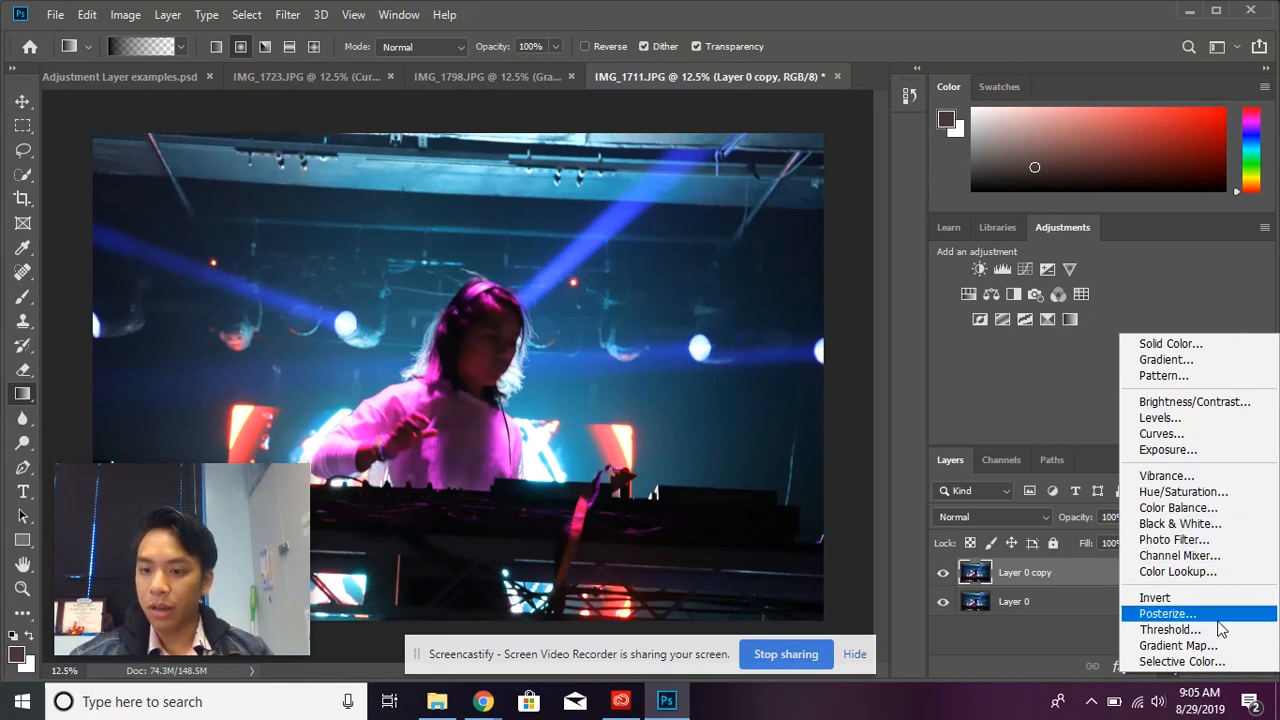
{"action": "left_click", "coordinate": [1218, 662]}
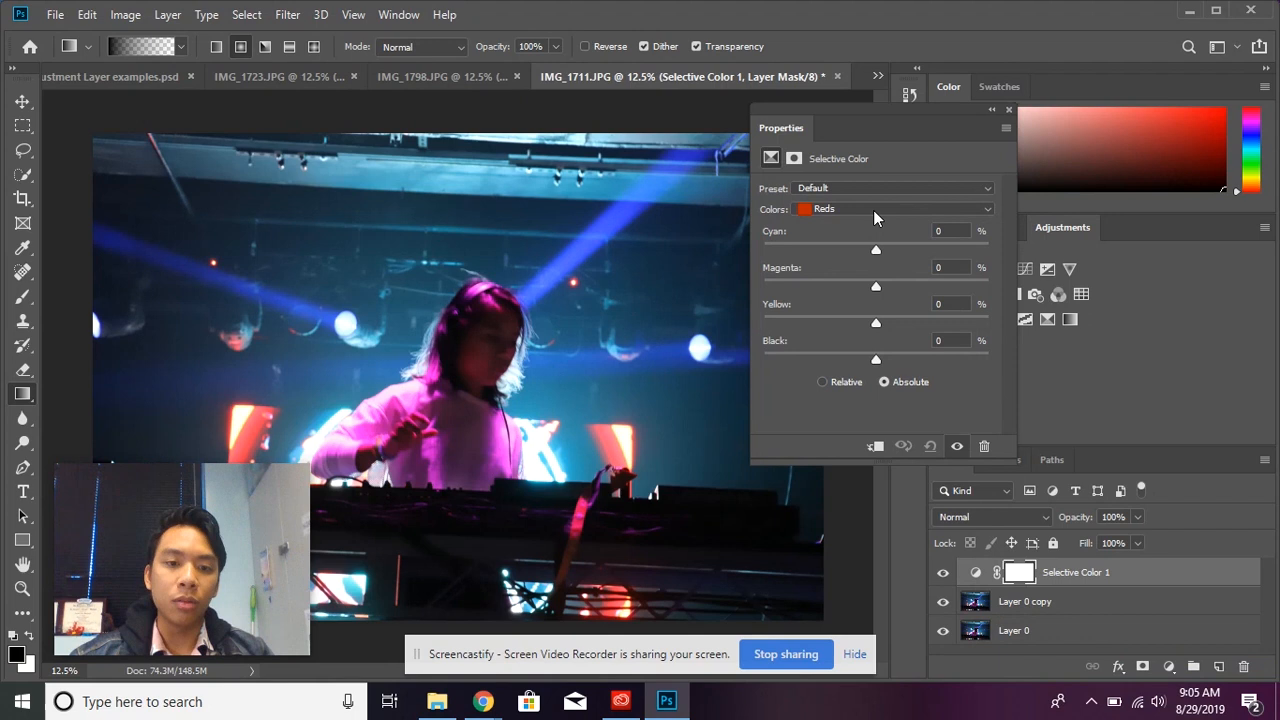
{"action": "left_click", "coordinate": [945, 210]}
{"action": "left_click", "coordinate": [806, 368]}
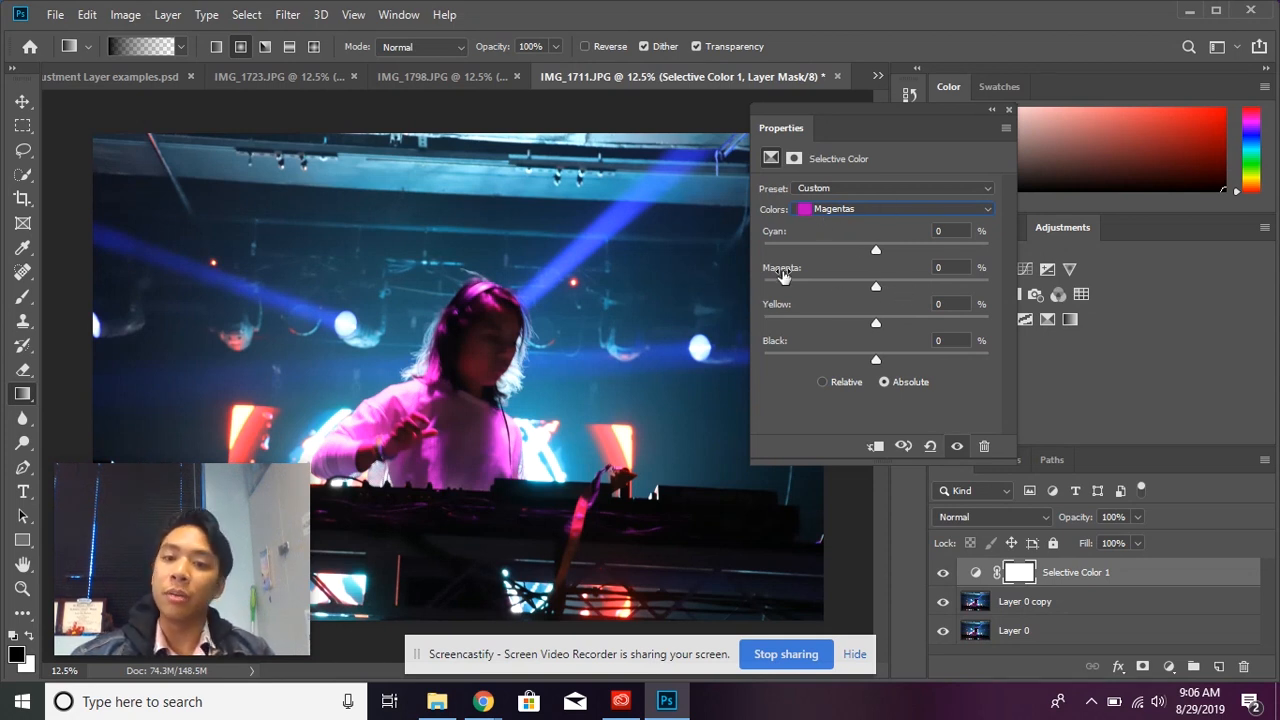
{"action": "left_click_drag", "start_coordinate": [876, 289], "coordinate": [756, 285]}
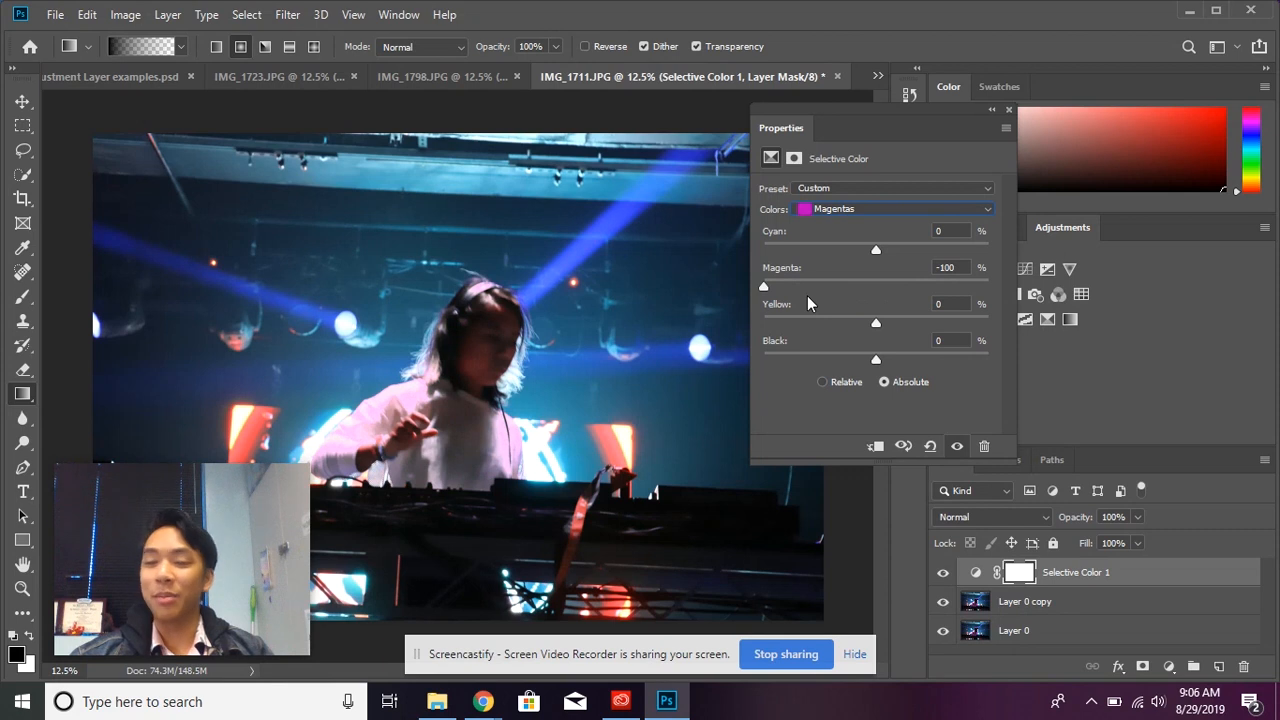
{"action": "mouse_move", "coordinate": [766, 288]}
{"action": "left_mouse_down"}
{"action": "mouse_move", "coordinate": [989, 287]}
{"action": "mouse_move", "coordinate": [764, 288]}
{"action": "left_mouse_up"}
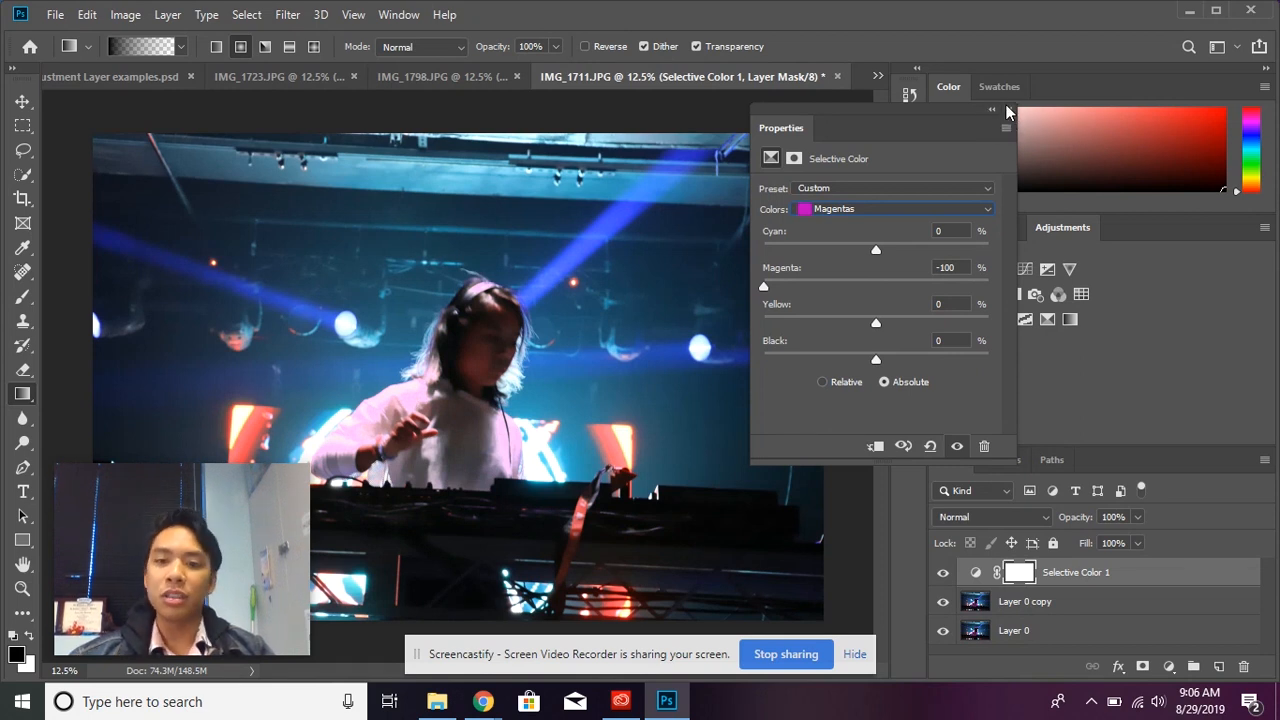
{"action": "left_click", "coordinate": [988, 208]}
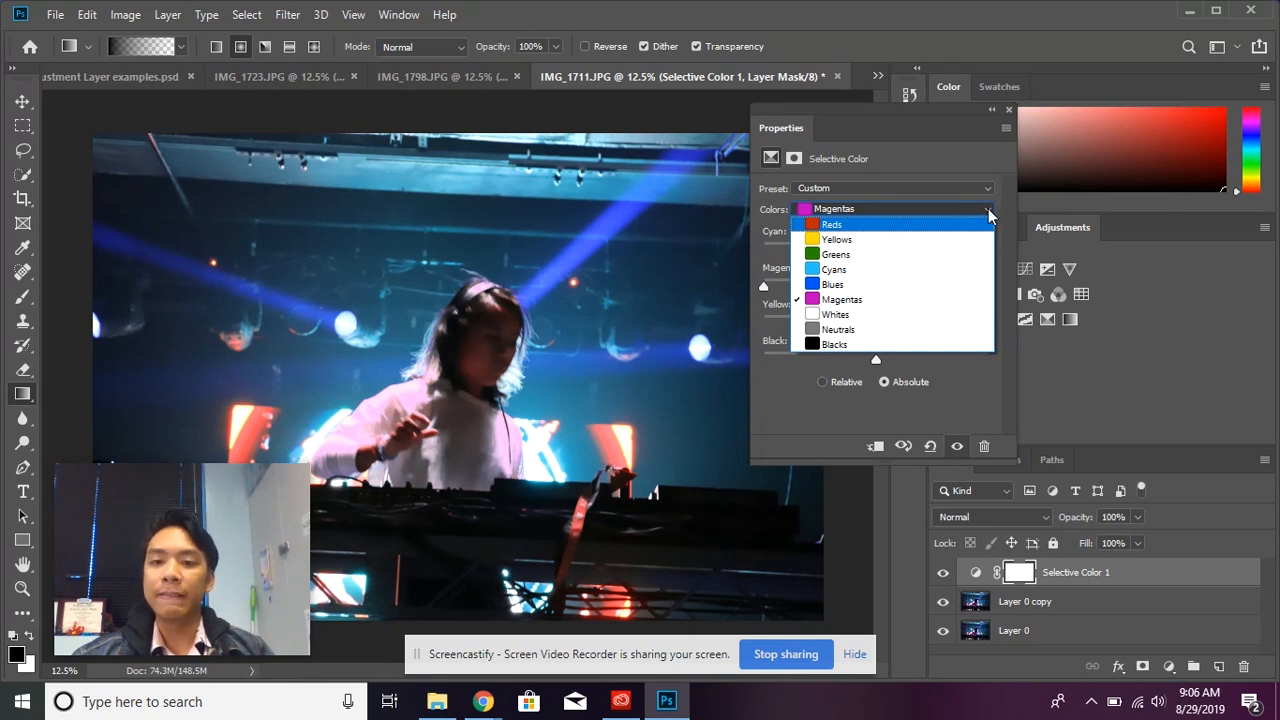
{"action": "left_click", "coordinate": [988, 209]}
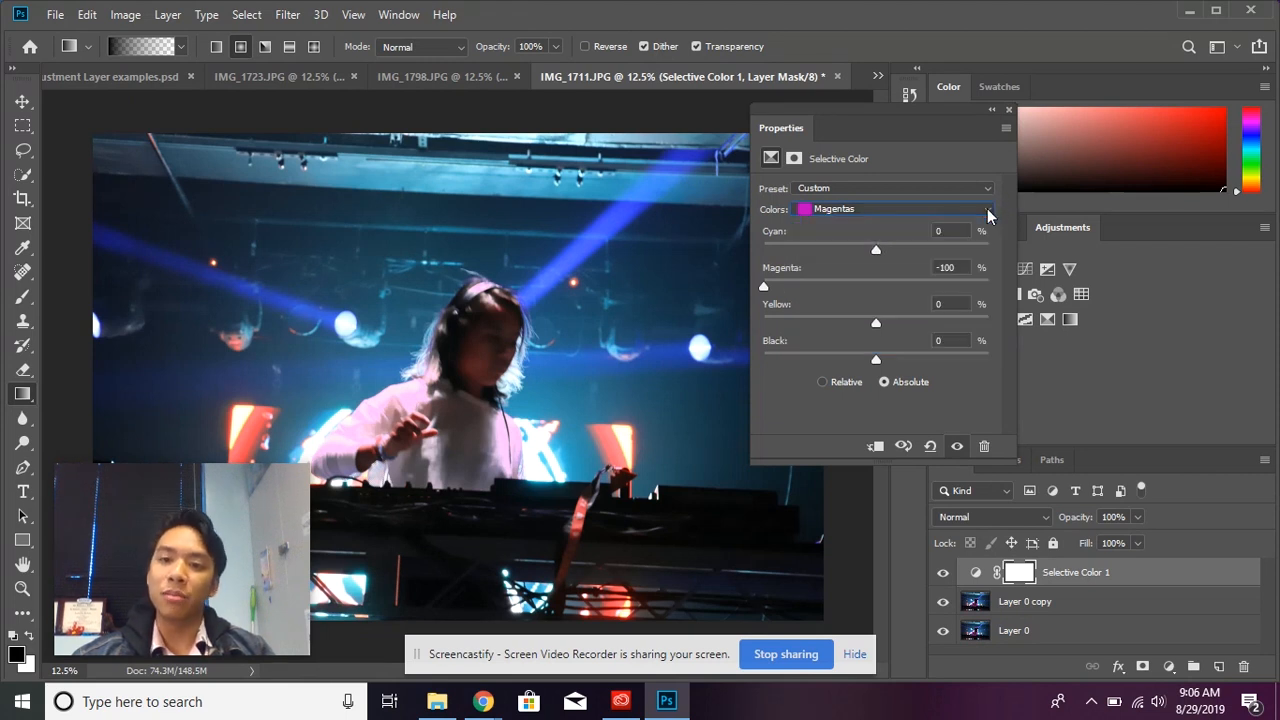
{"action": "left_click", "coordinate": [1008, 110]}
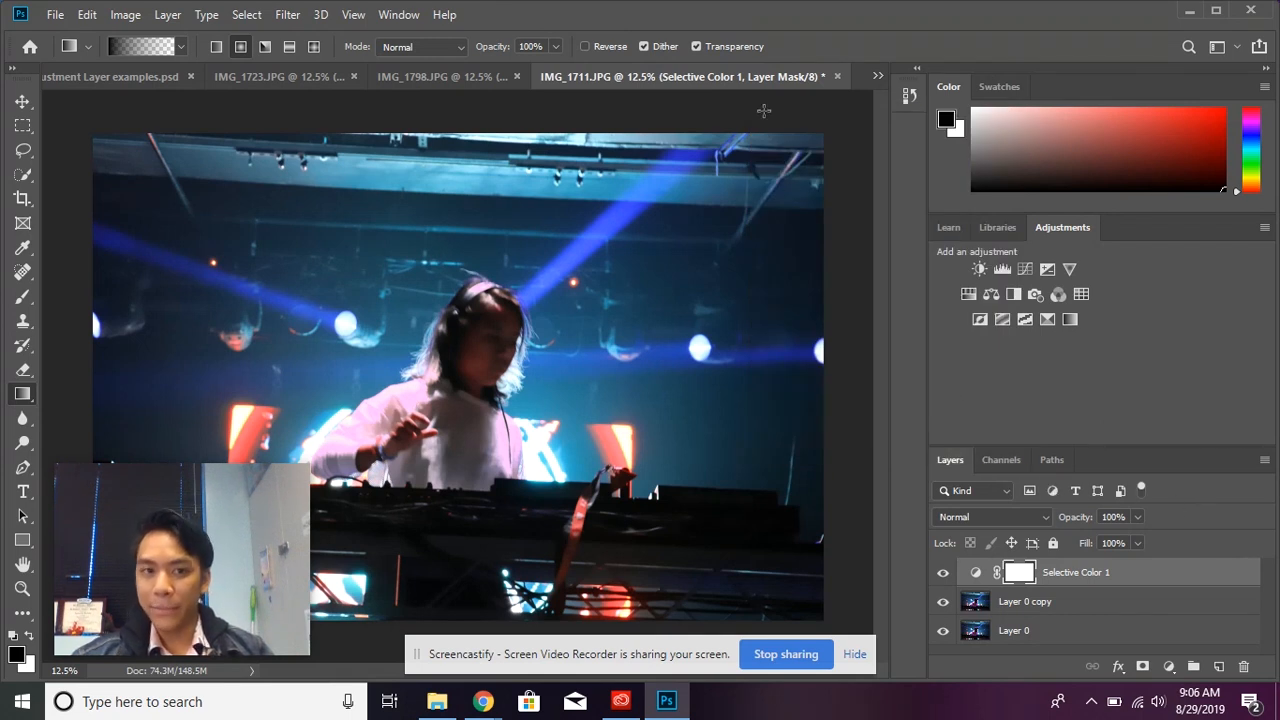
Look over Adjustment Layer examples.psd and flatten the layers of IMG_1723.JPG into a single image.
{"action": "left_click", "coordinate": [300, 77]}
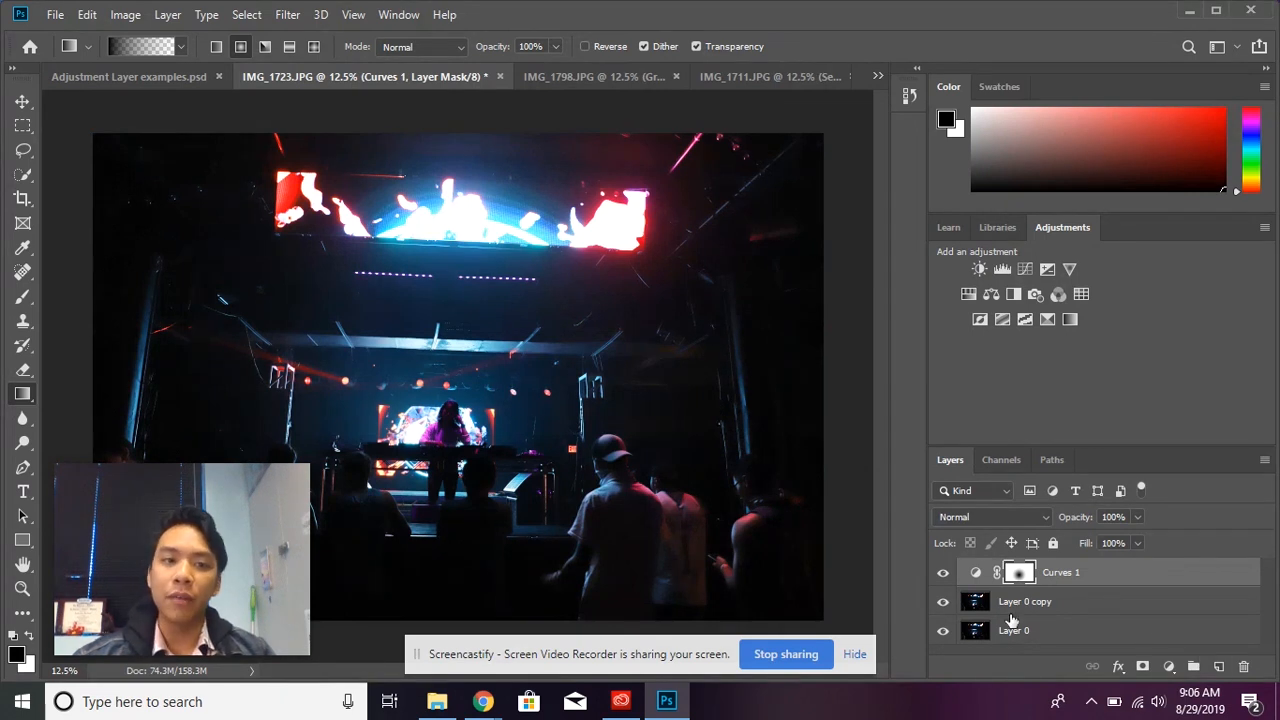
{"action": "left_click", "coordinate": [150, 80]}
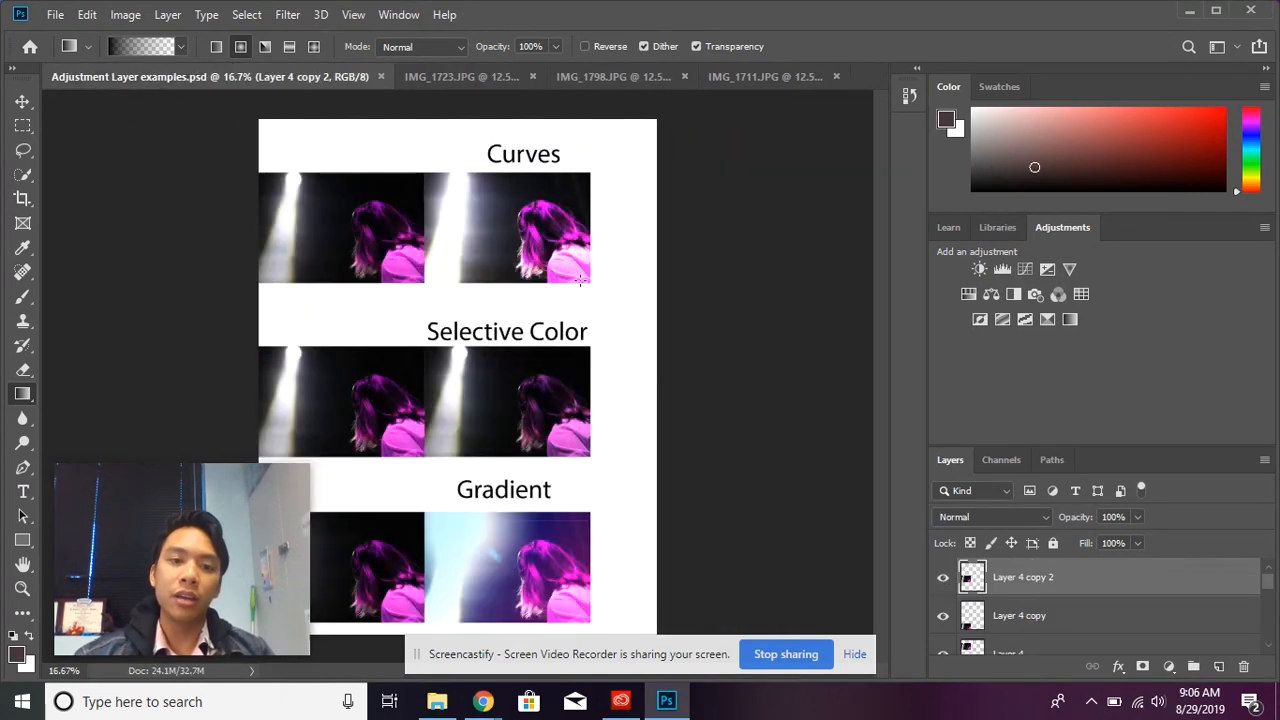
{"action": "left_click", "coordinate": [473, 78]}
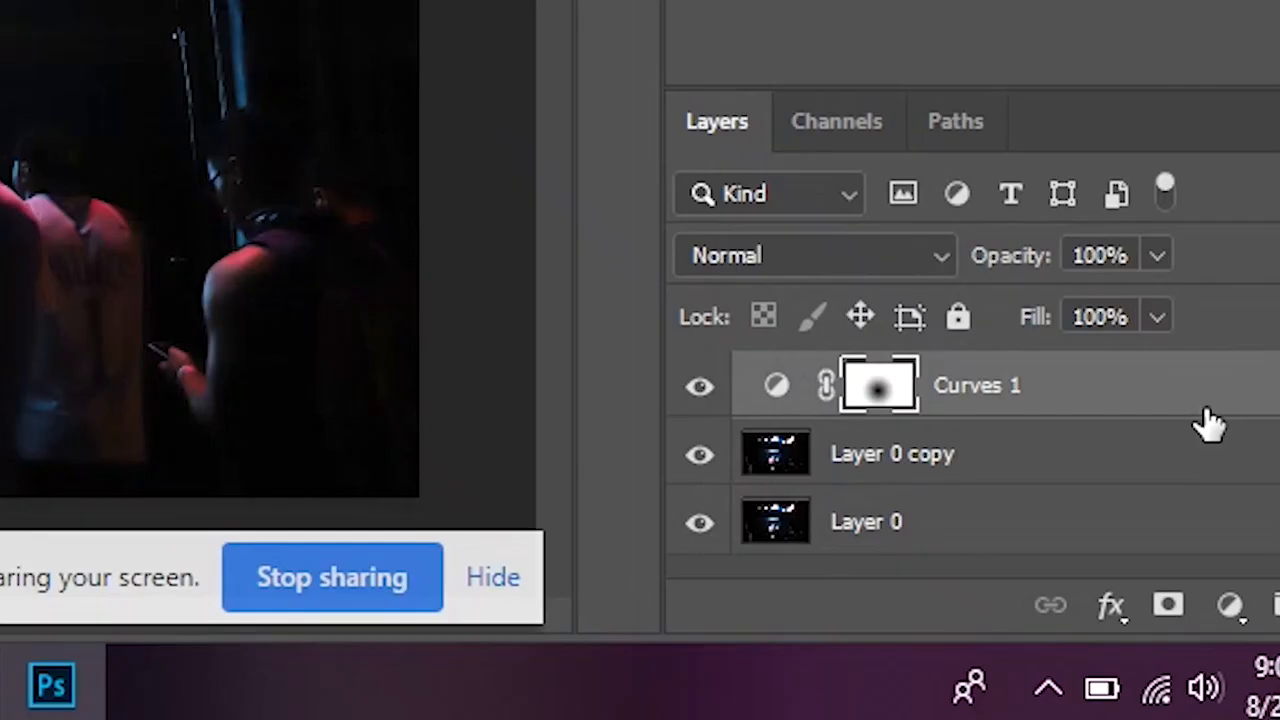
{"action": "right_click", "coordinate": [1210, 424]}
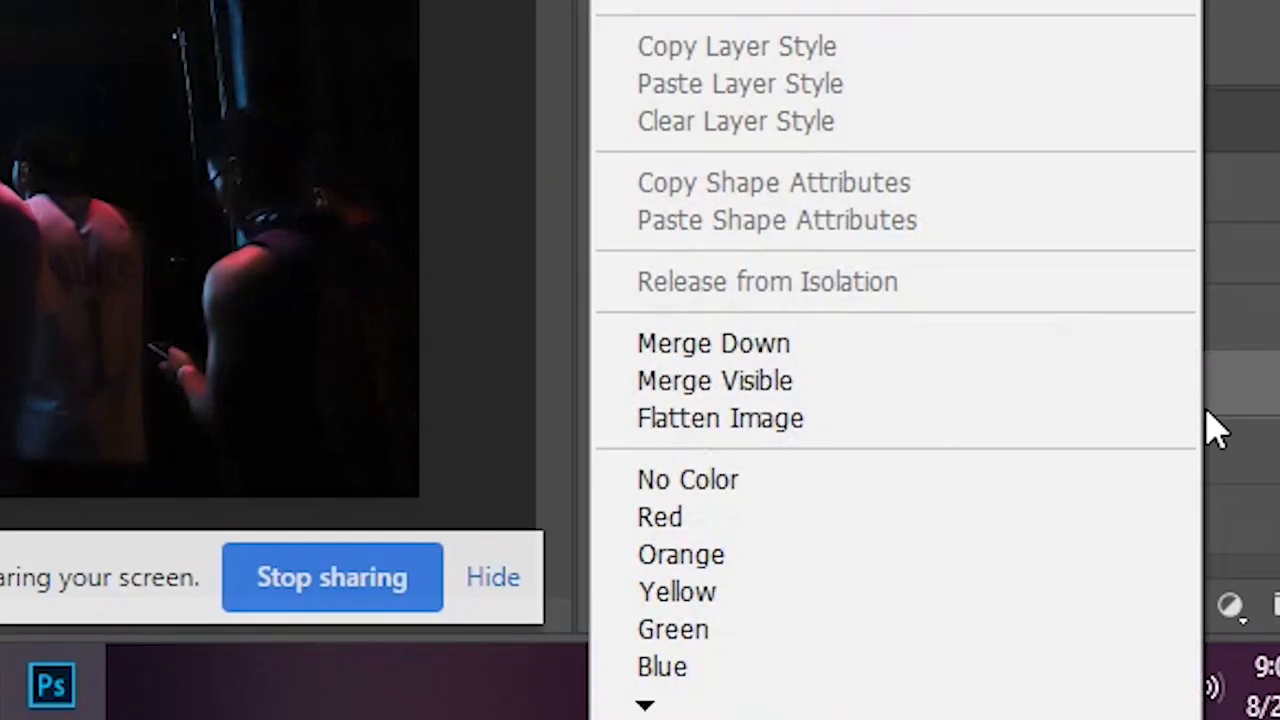
{"action": "left_click", "coordinate": [1096, 430]}
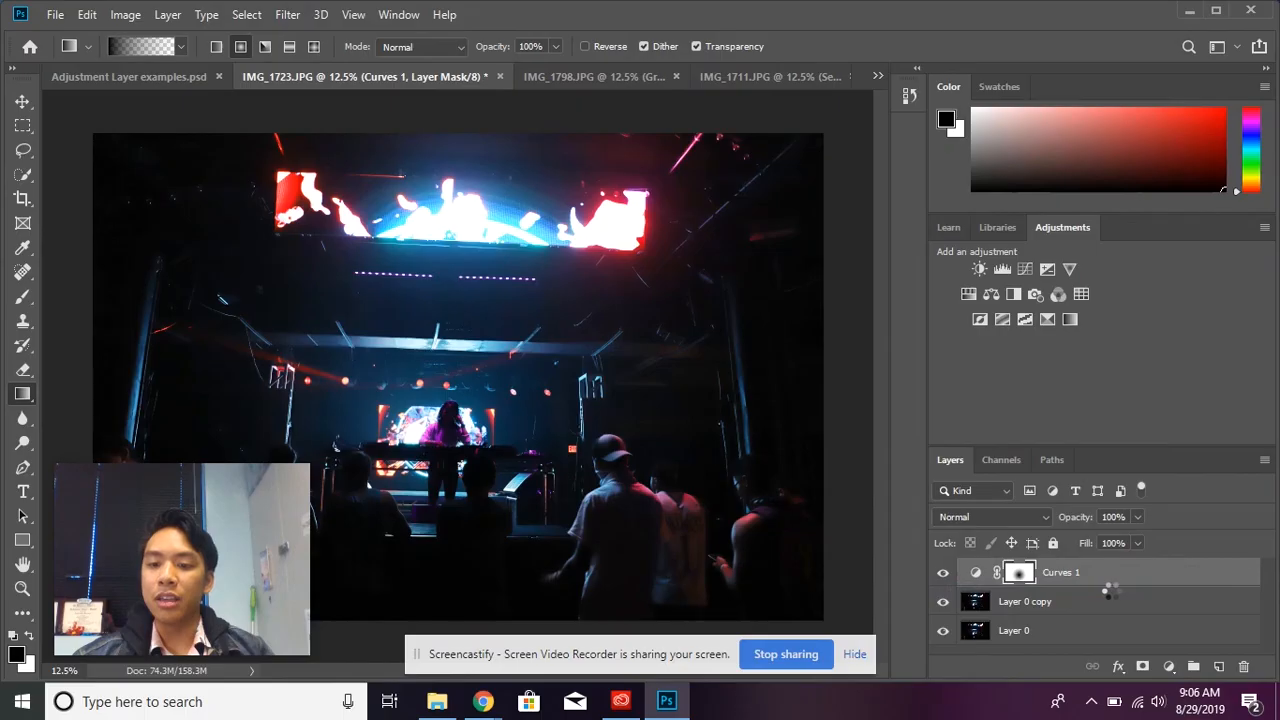
Float IMG_1723.JPG in its own window, try to move its flattened image with the Move tool, and dock the window again.
{"action": "left_click_drag", "start_coordinate": [358, 79], "coordinate": [733, 133]}
{"action": "key", "text": "v"}
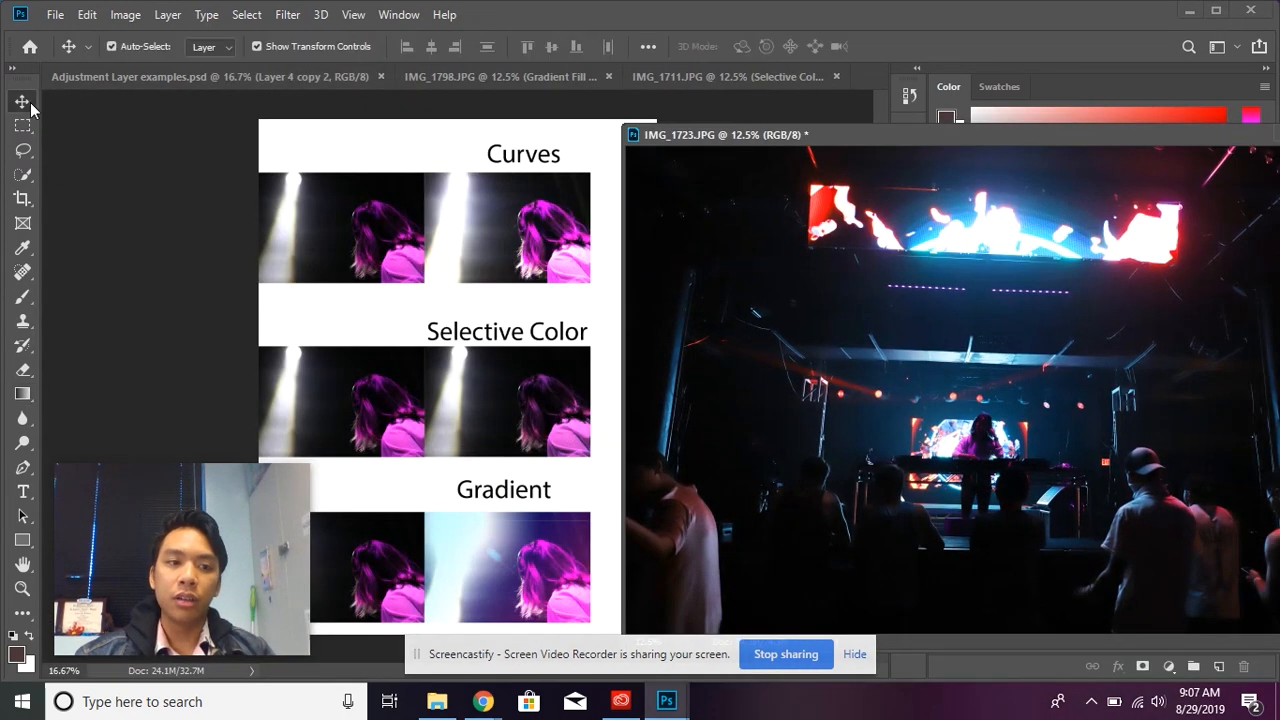
{"action": "left_click_drag", "start_coordinate": [1045, 345], "coordinate": [930, 250]}
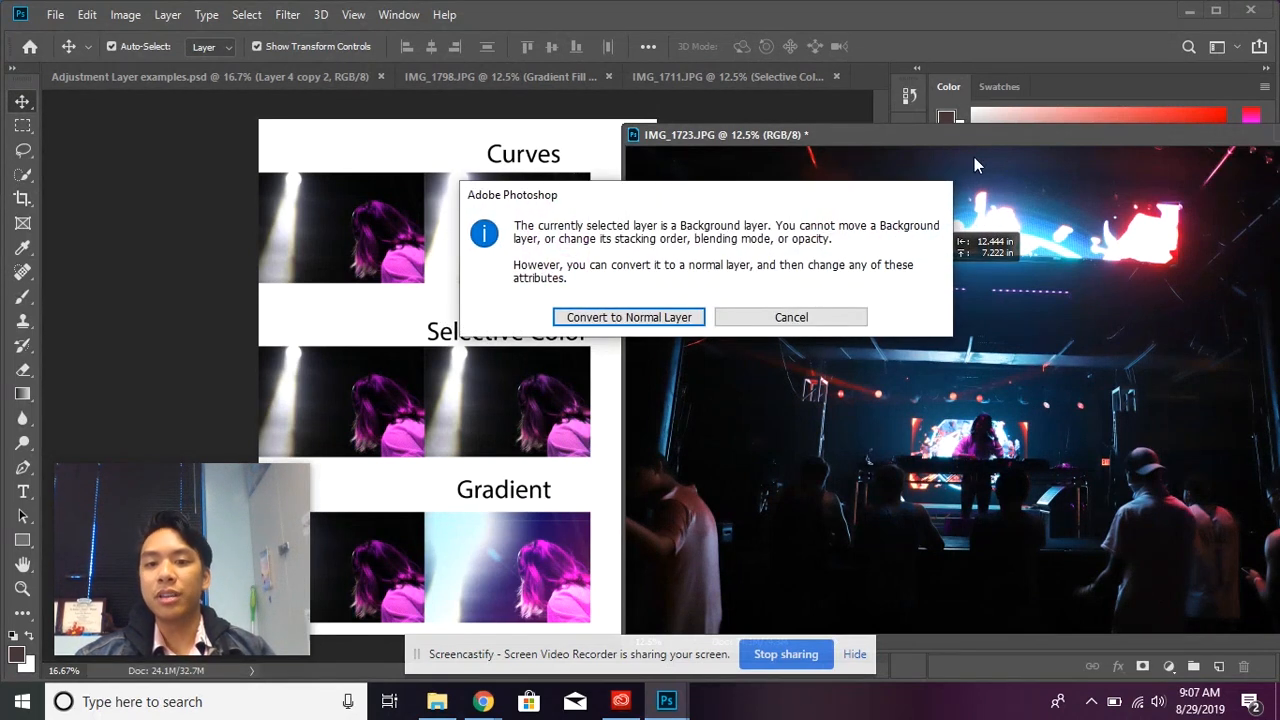
{"action": "left_click", "coordinate": [791, 317]}
{"action": "left_click_drag", "start_coordinate": [1036, 140], "coordinate": [876, 78]}
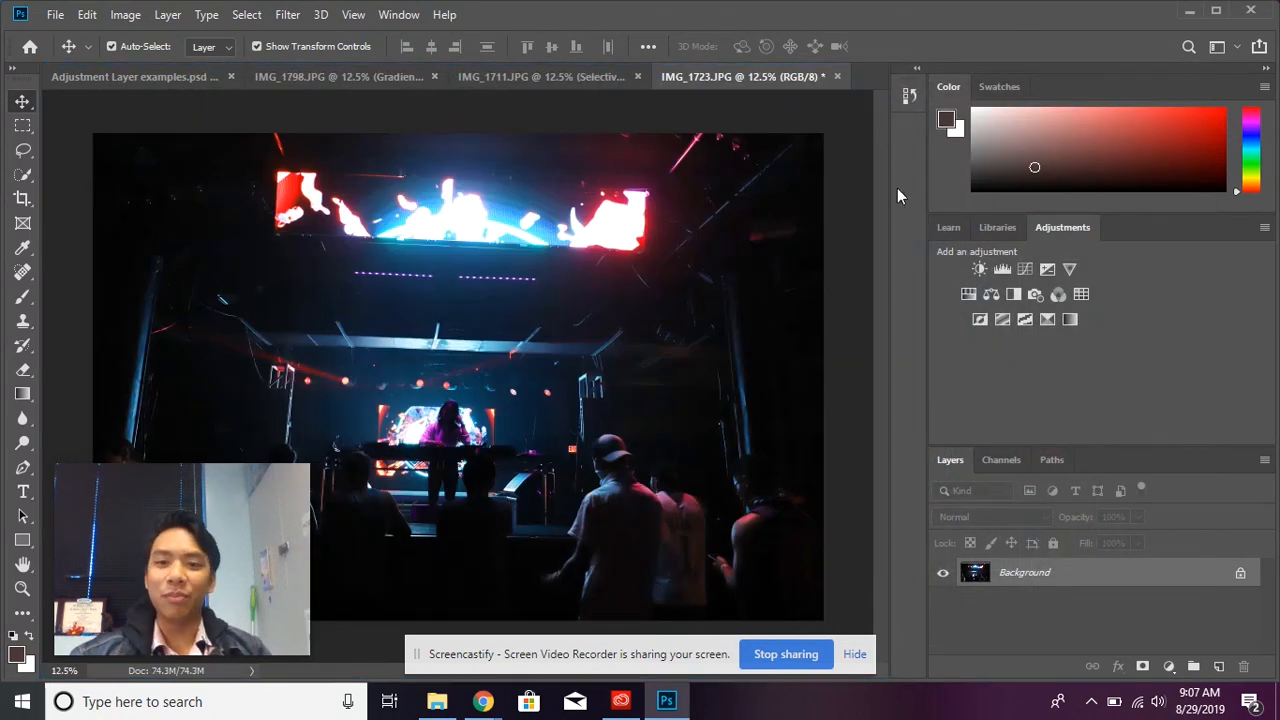